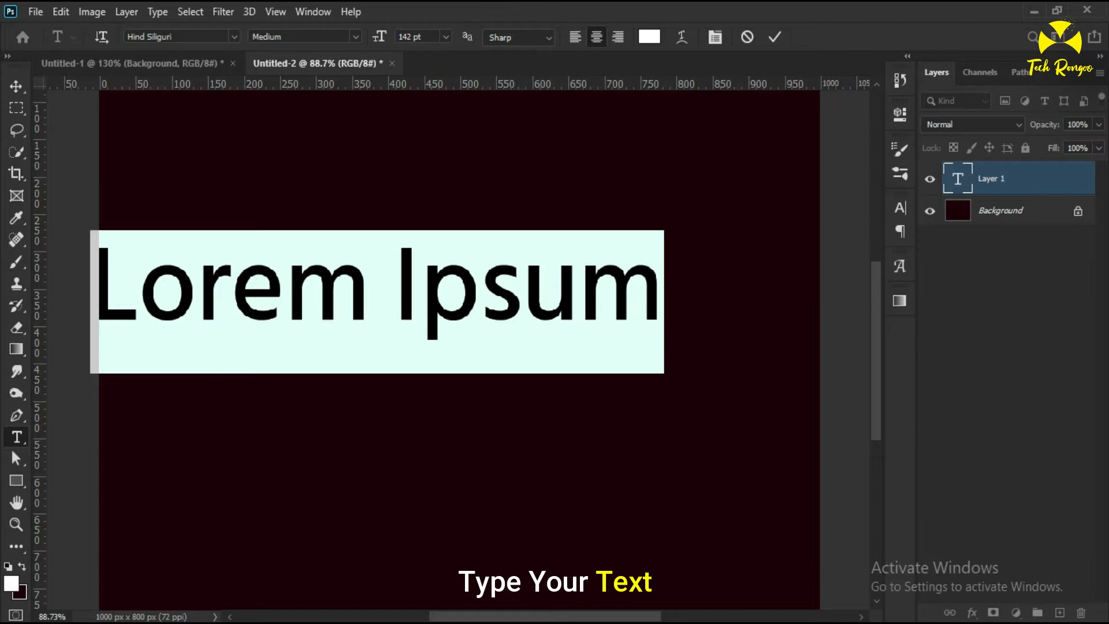
Replace the Lorem Ipsum placeholder with the Bengali word গোল্ড, using the Bengali keyboard input, and commit the text
click(908, 572)
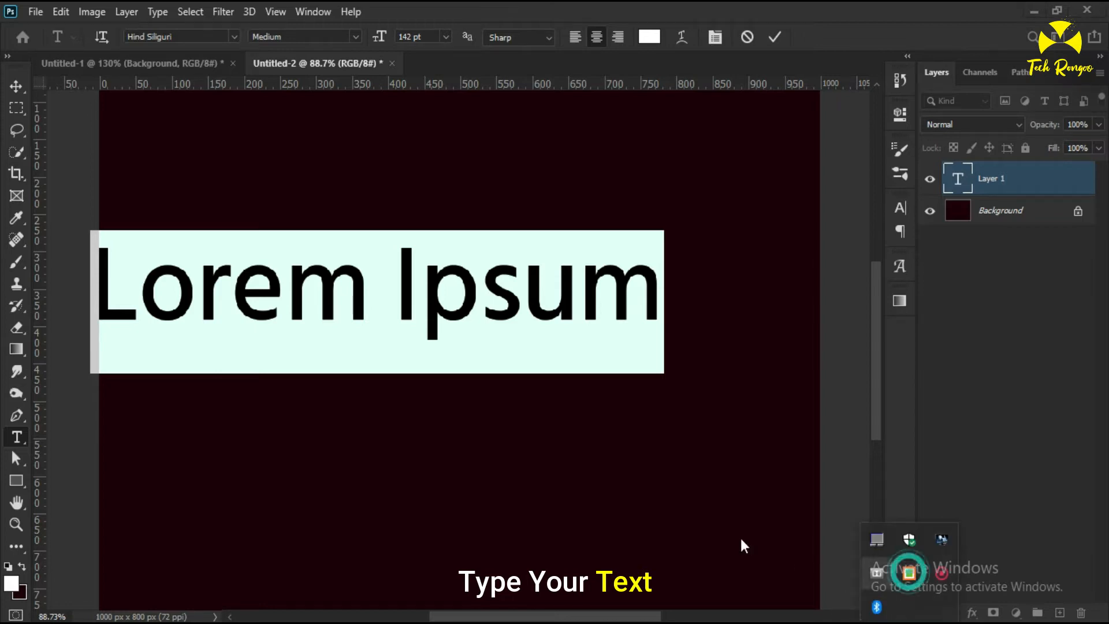
click(401, 329)
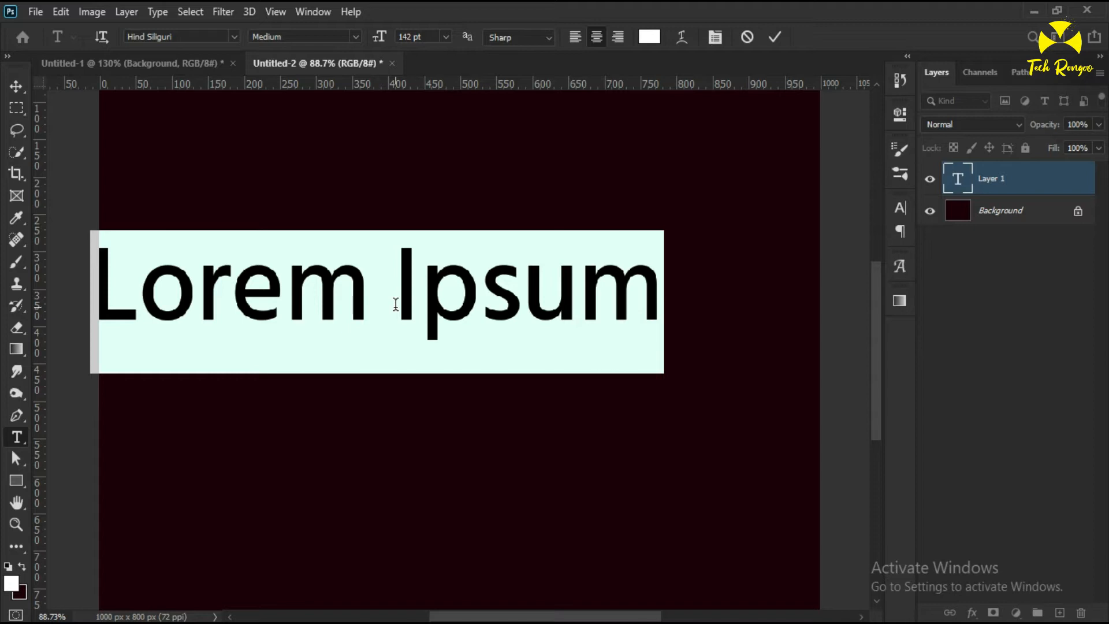
click(396, 305)
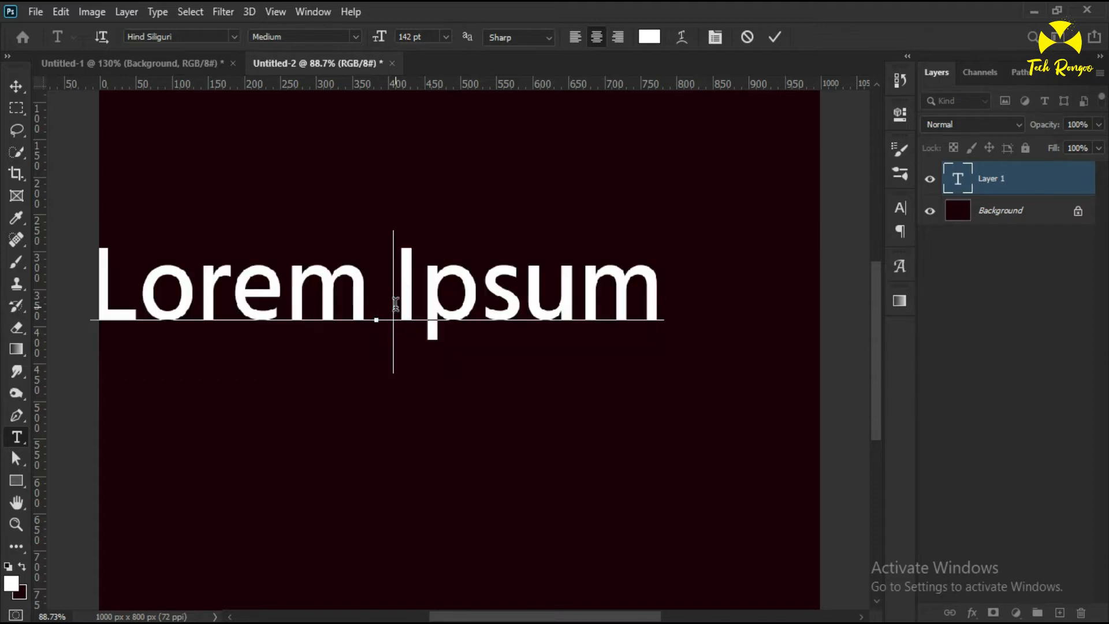
triple_click(395, 304)
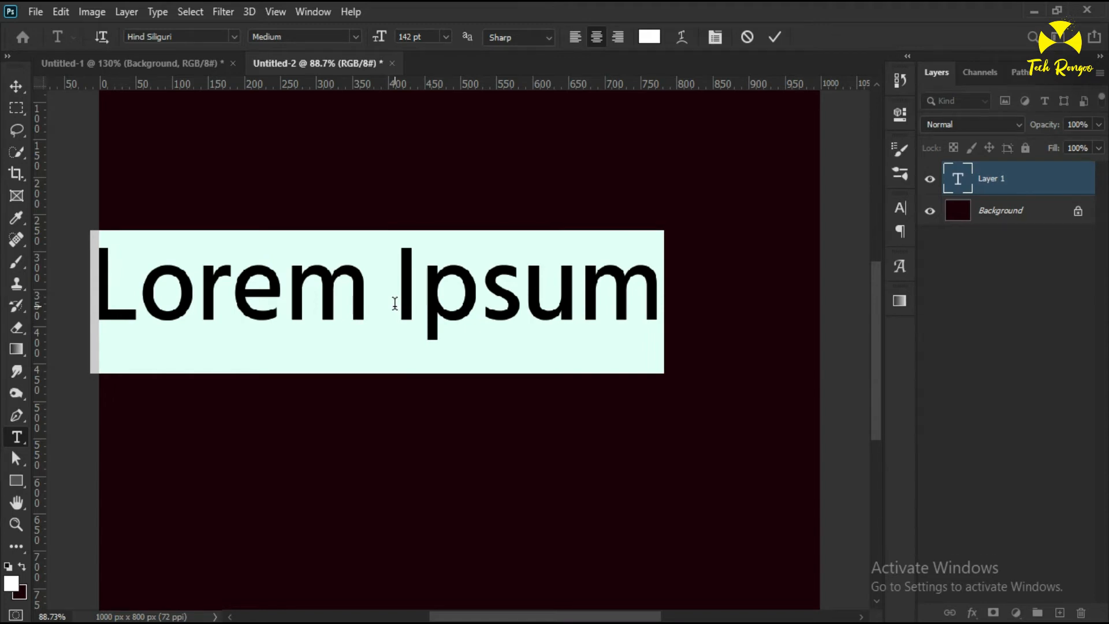
text(সো)
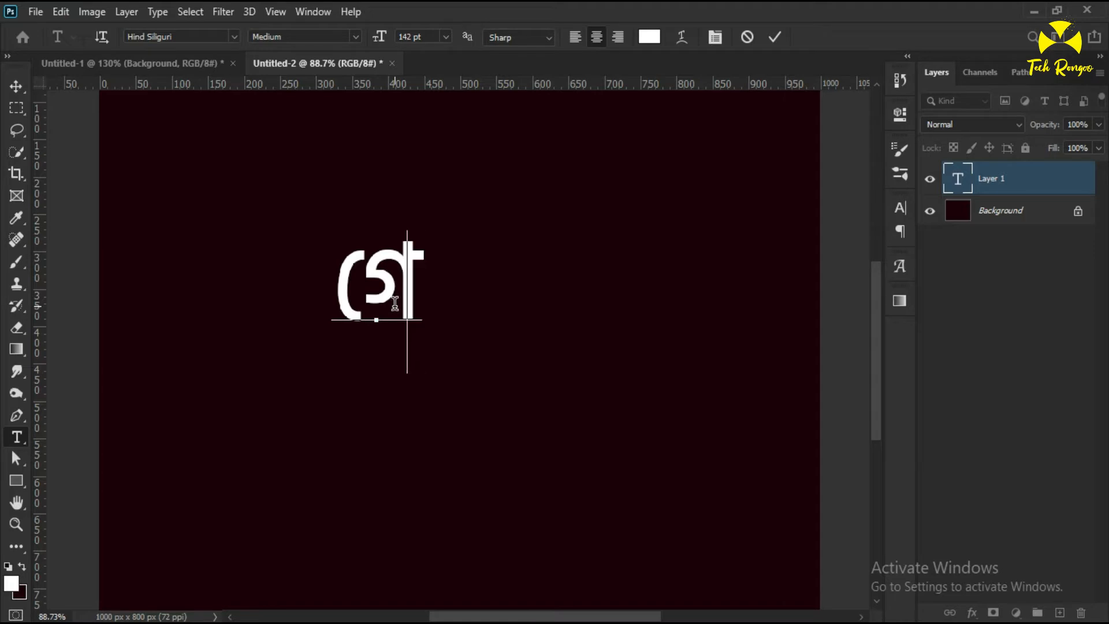
text(া)
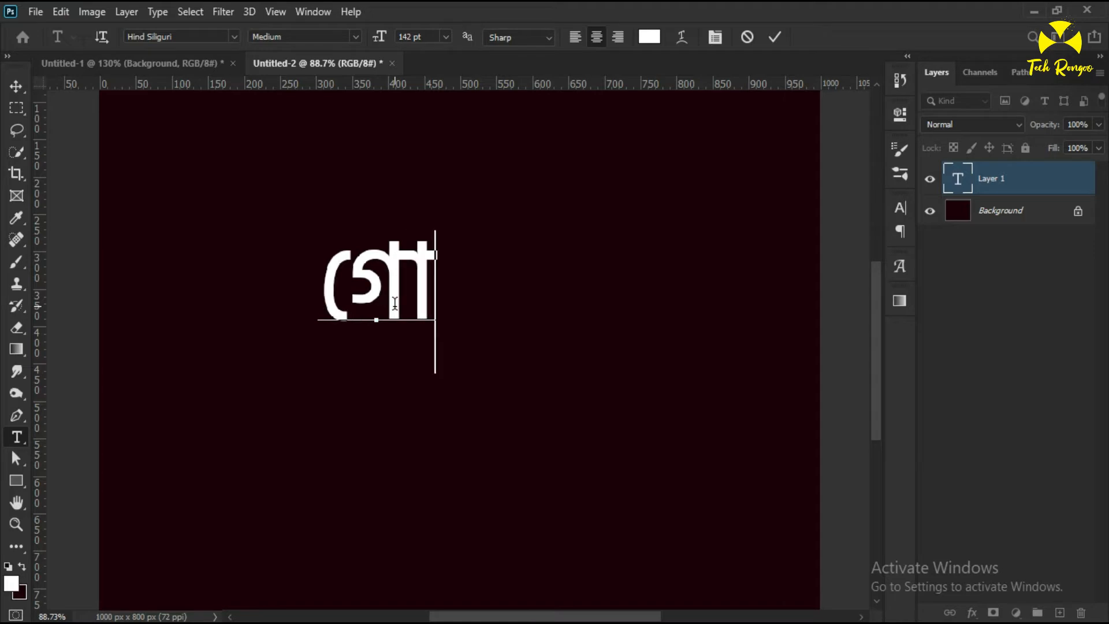
text(ল্ড)
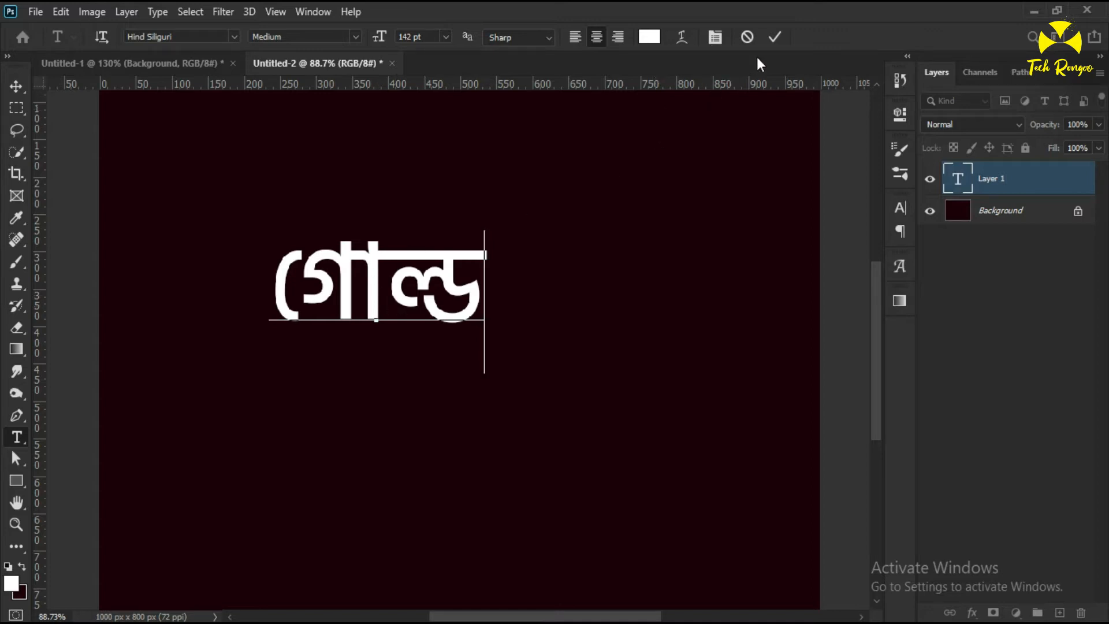
click(775, 38)
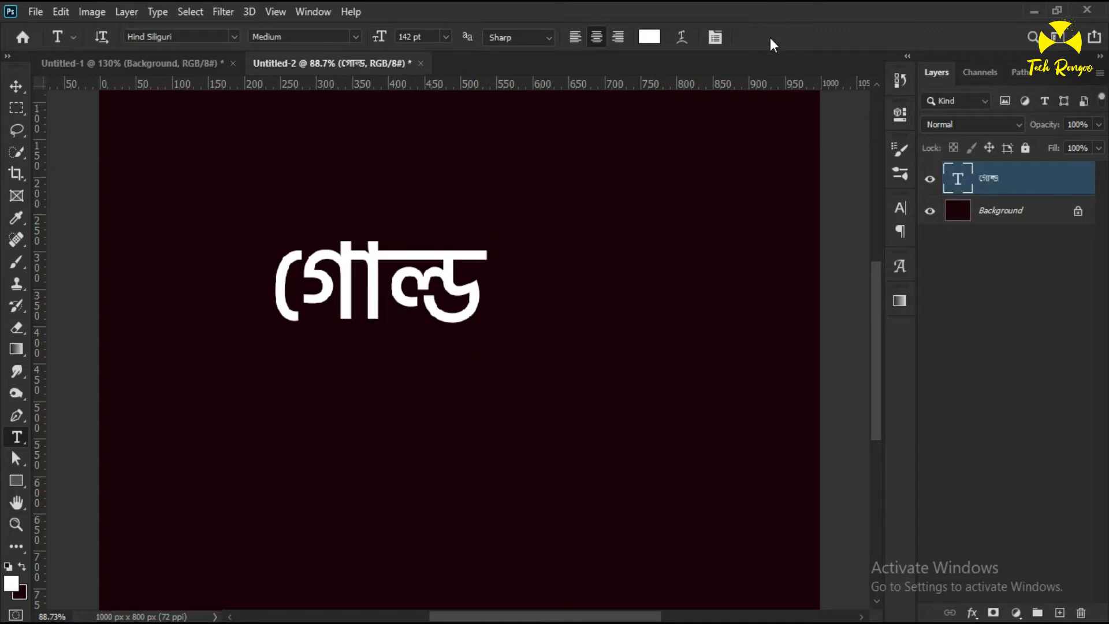
Scale the গোল্ড text proportionally to about 196% and center it horizontally on the canvas at X 500 px
click(16, 86)
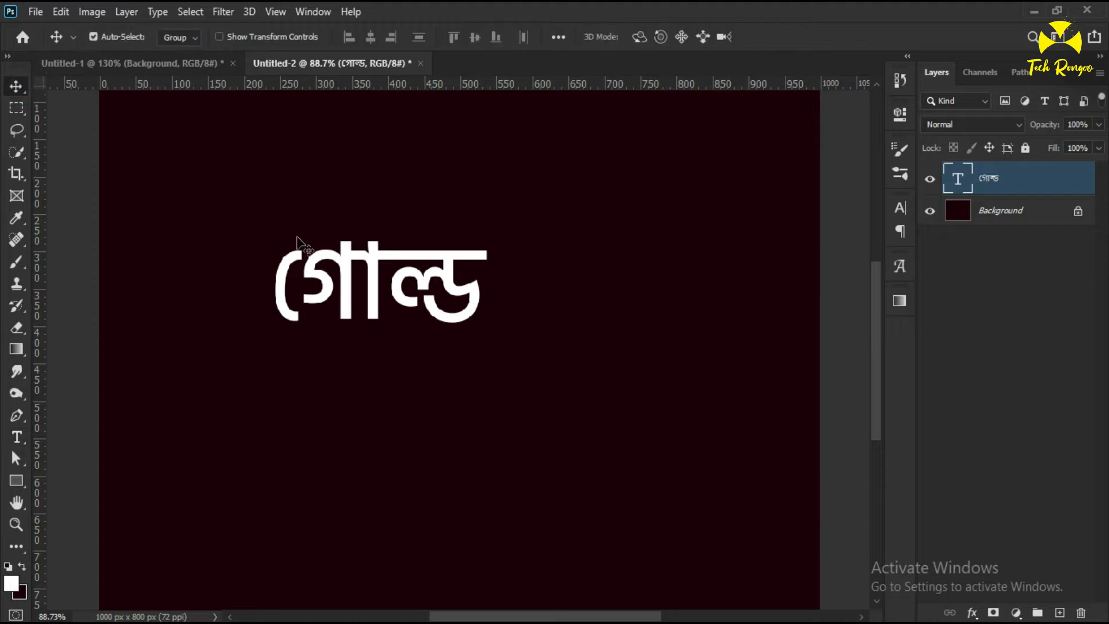
drag(341, 250, 383, 294)
key(ctrl+t)
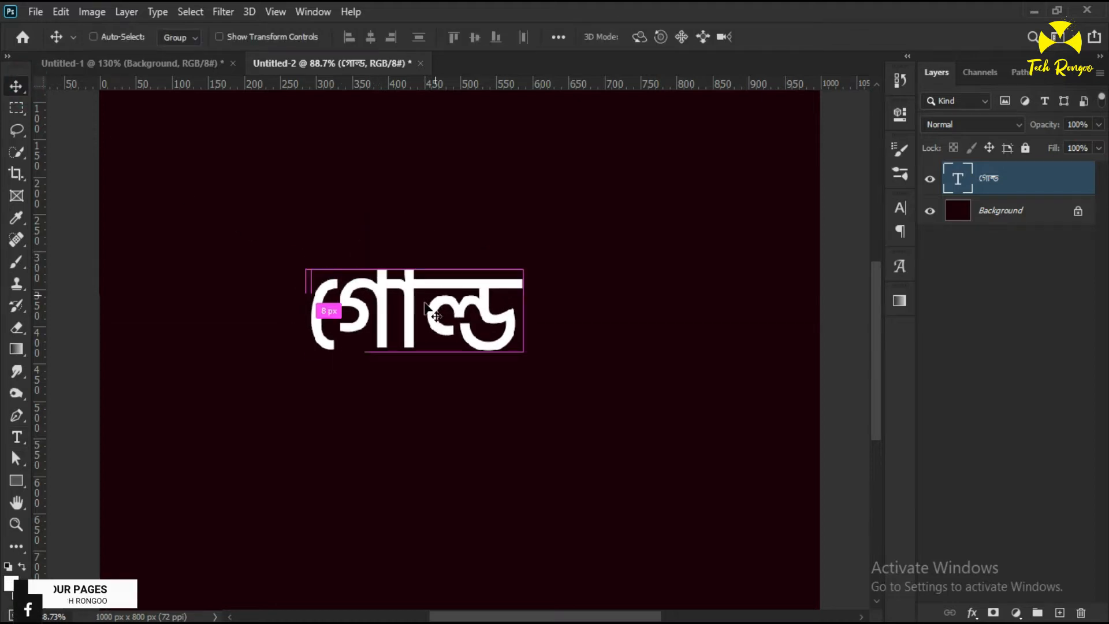
drag(519, 402, 713, 554)
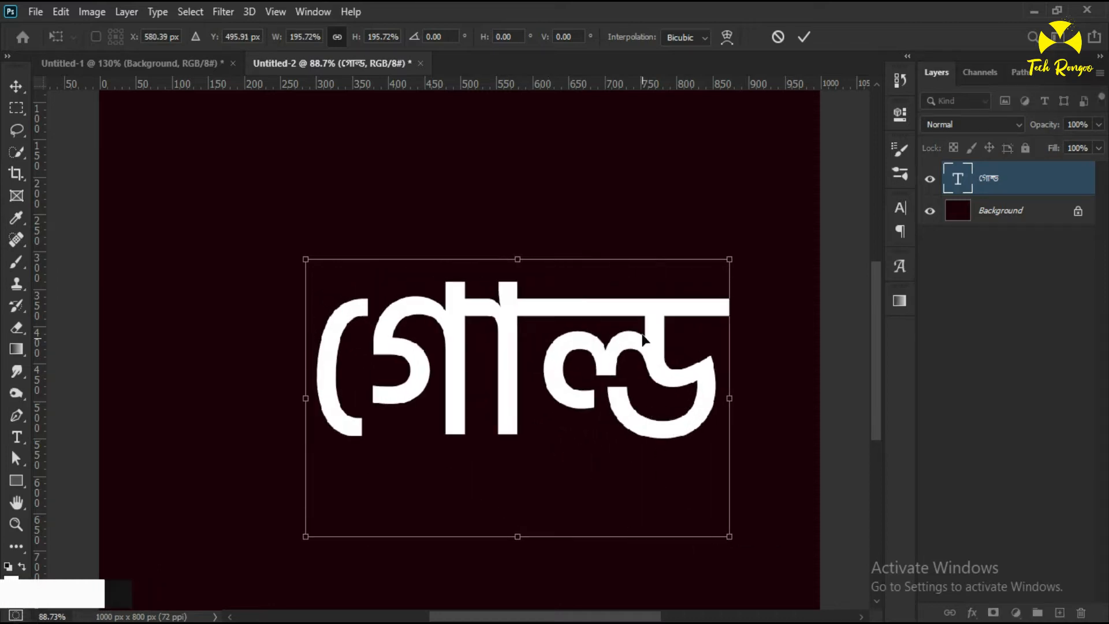
drag(654, 319, 603, 293)
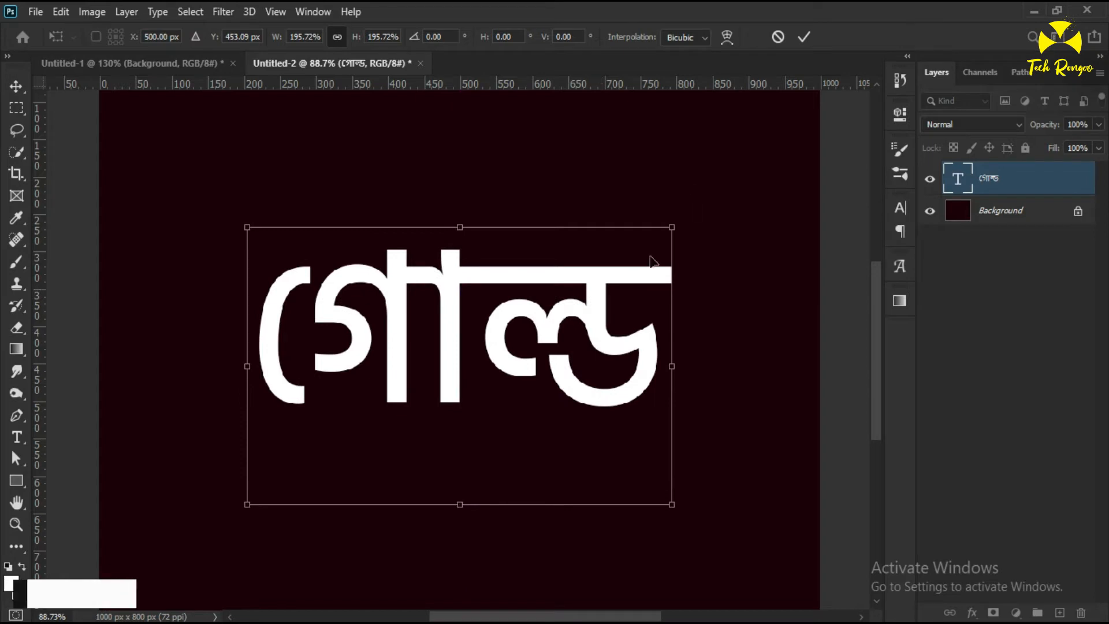
click(804, 37)
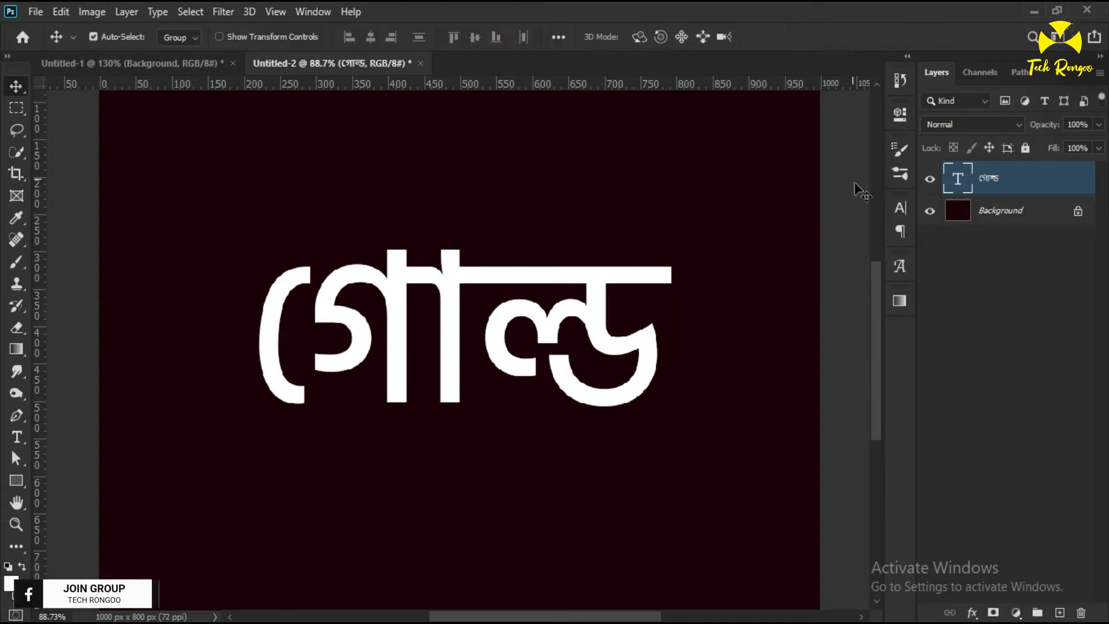
Set the গোল্ড text's Hind Siliguri font style to SemiBold
click(900, 209)
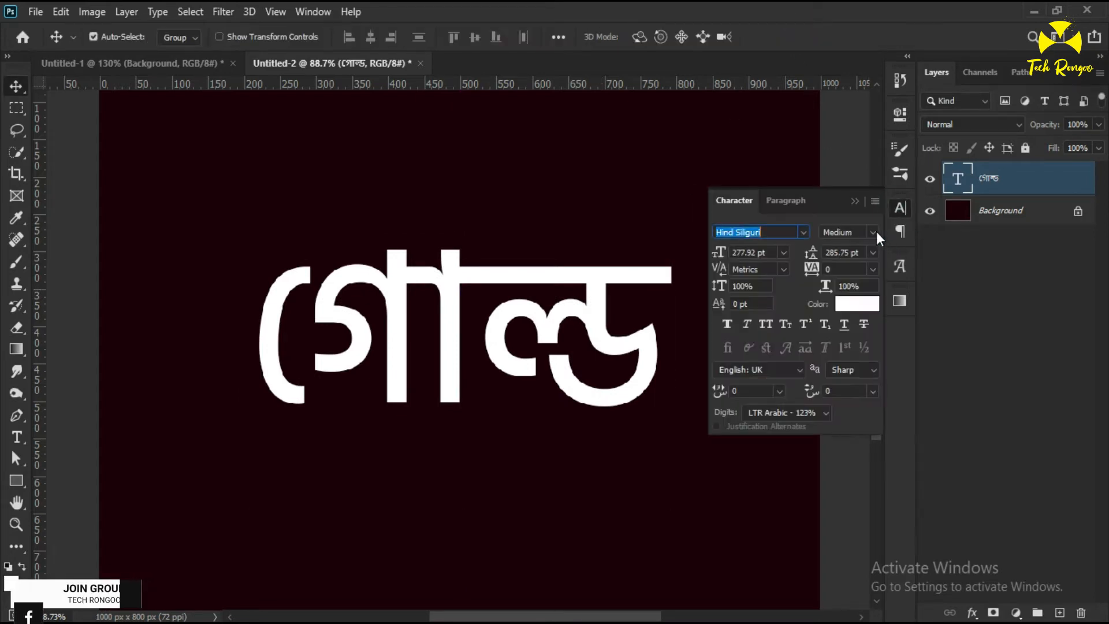
click(873, 231)
click(881, 290)
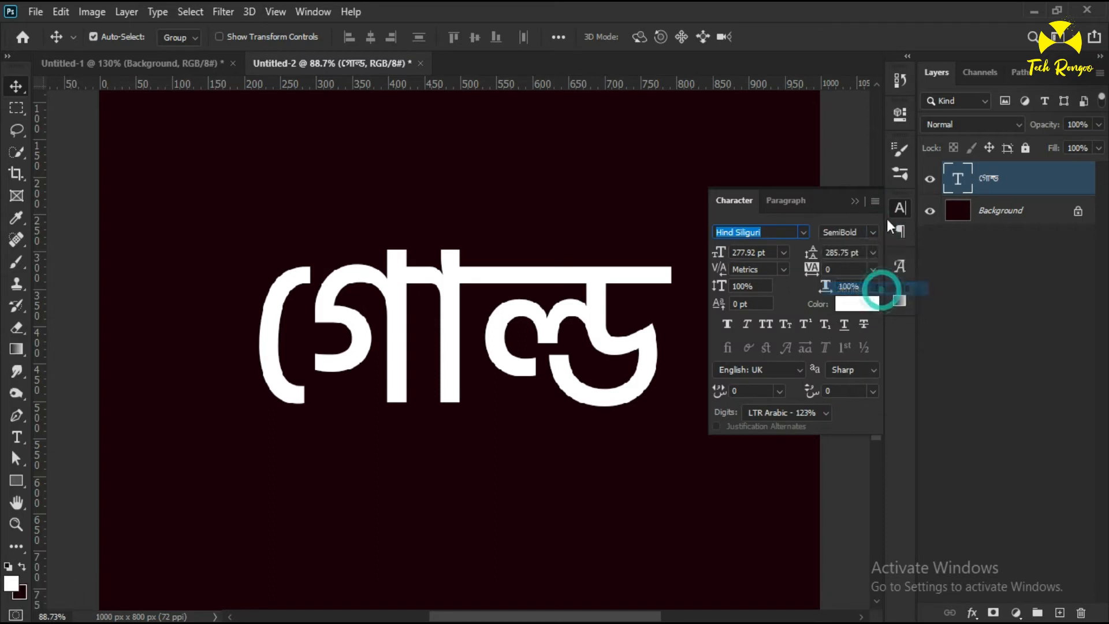
click(897, 208)
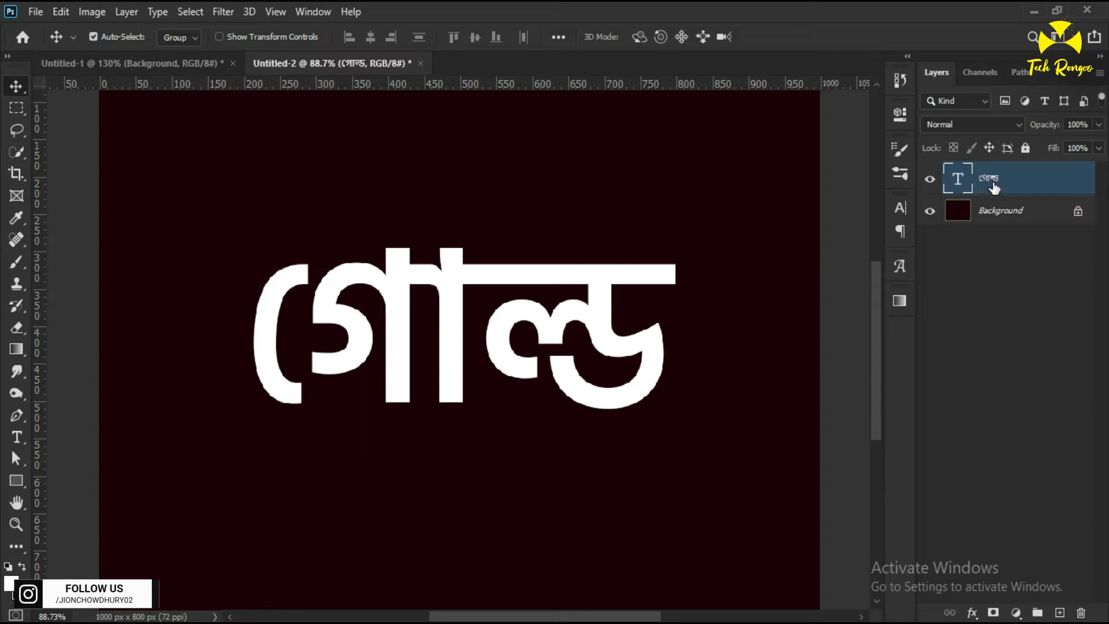
Duplicate the গোল্ড text layer and add a Gradient Overlay effect to the copy
key(ctrl+j)
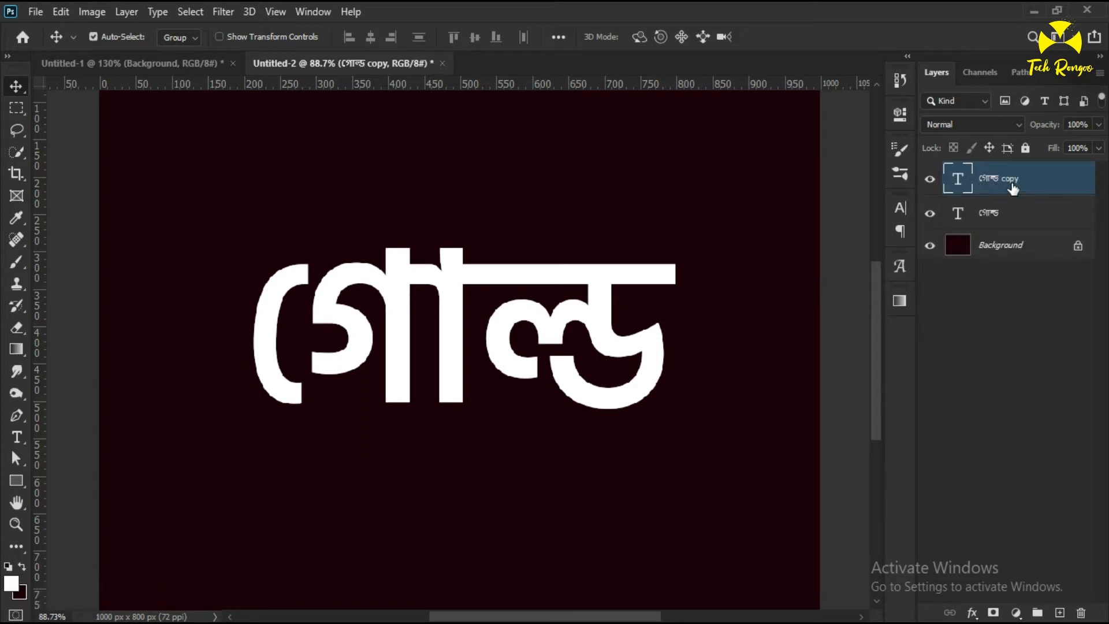
click(971, 612)
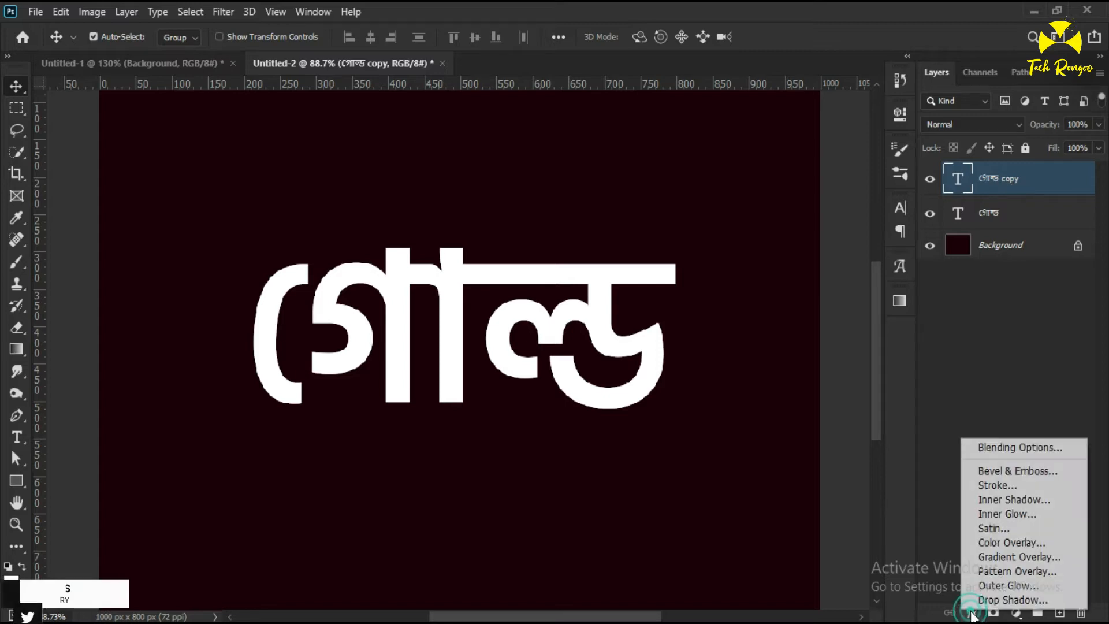
click(985, 556)
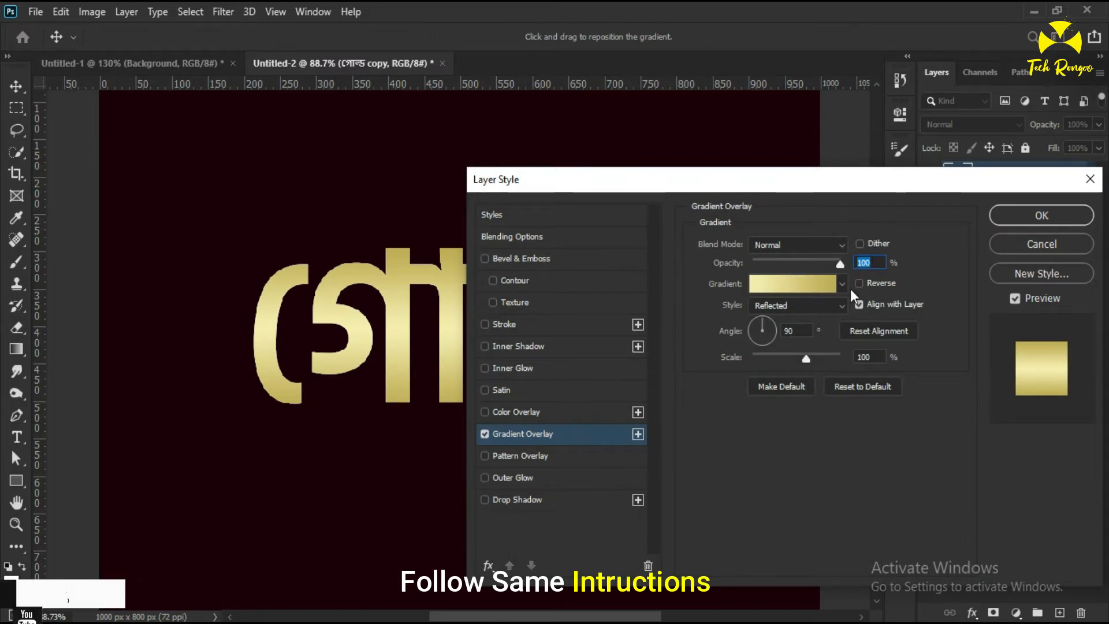
Edit the overlay's gradient and set its starting color stop to f6eead
click(789, 288)
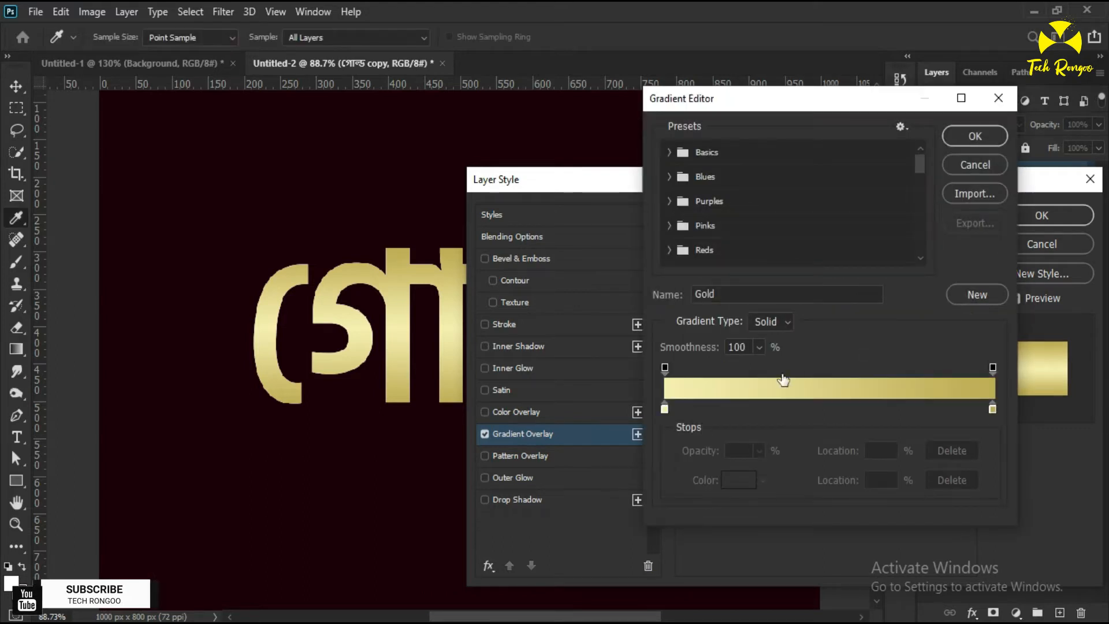
double_click(664, 409)
click(738, 477)
double_click(769, 476)
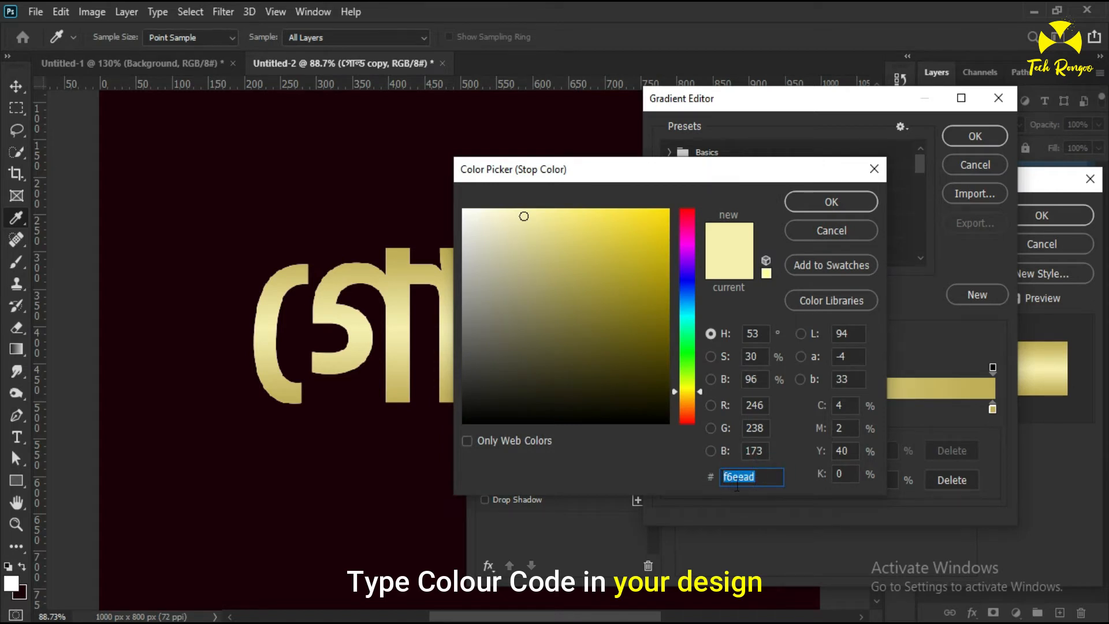
click(755, 485)
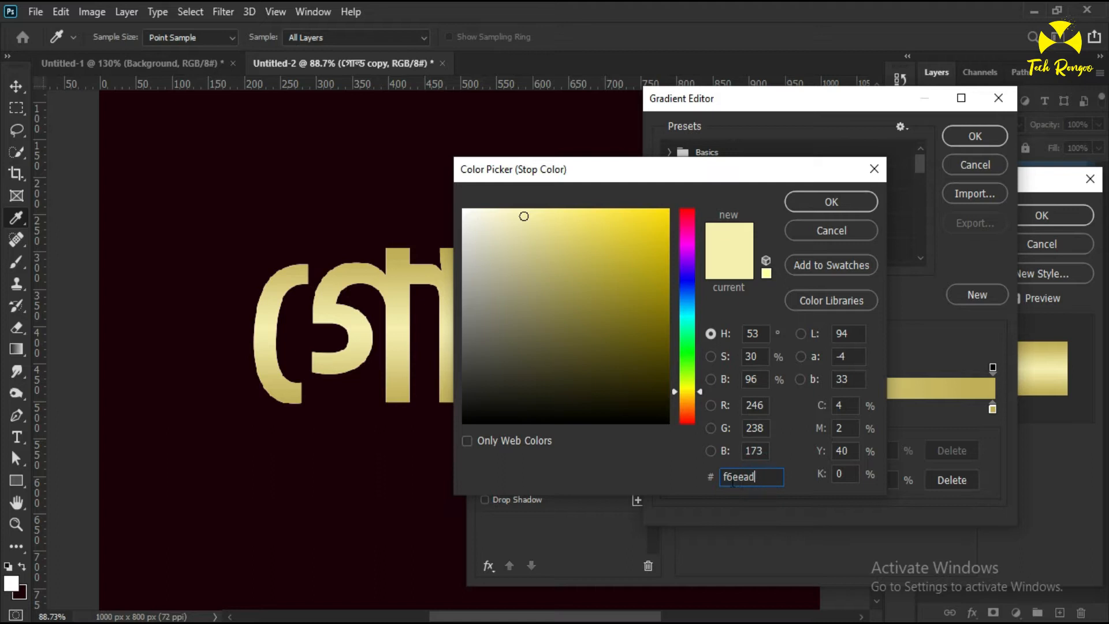
click(840, 198)
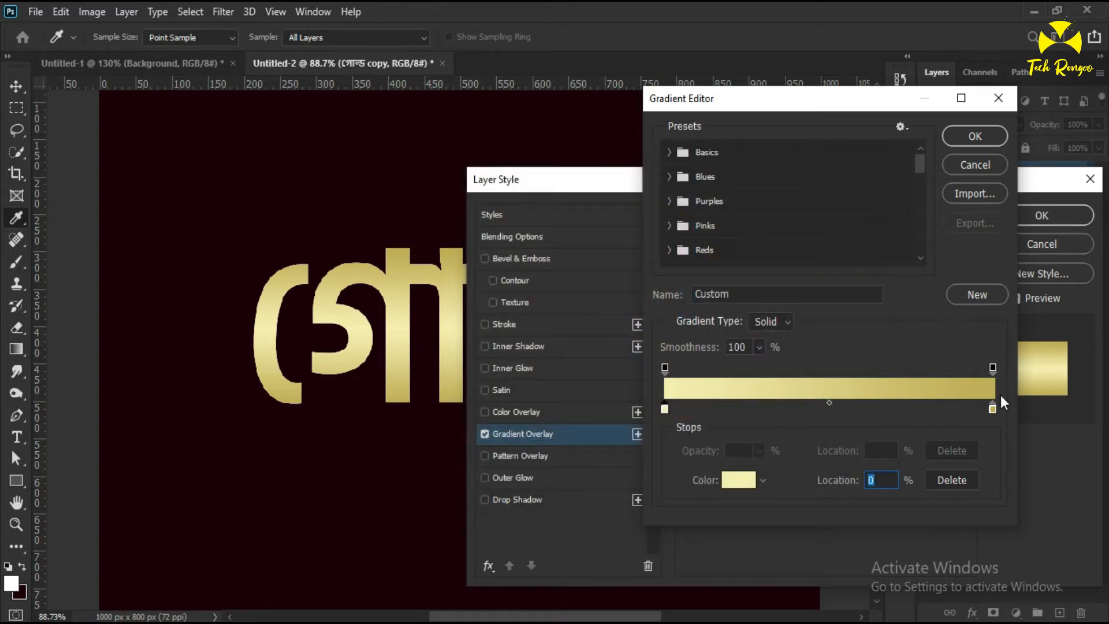
Set the gradient's end color stop at location 100% to c1ac51
click(992, 408)
double_click(992, 409)
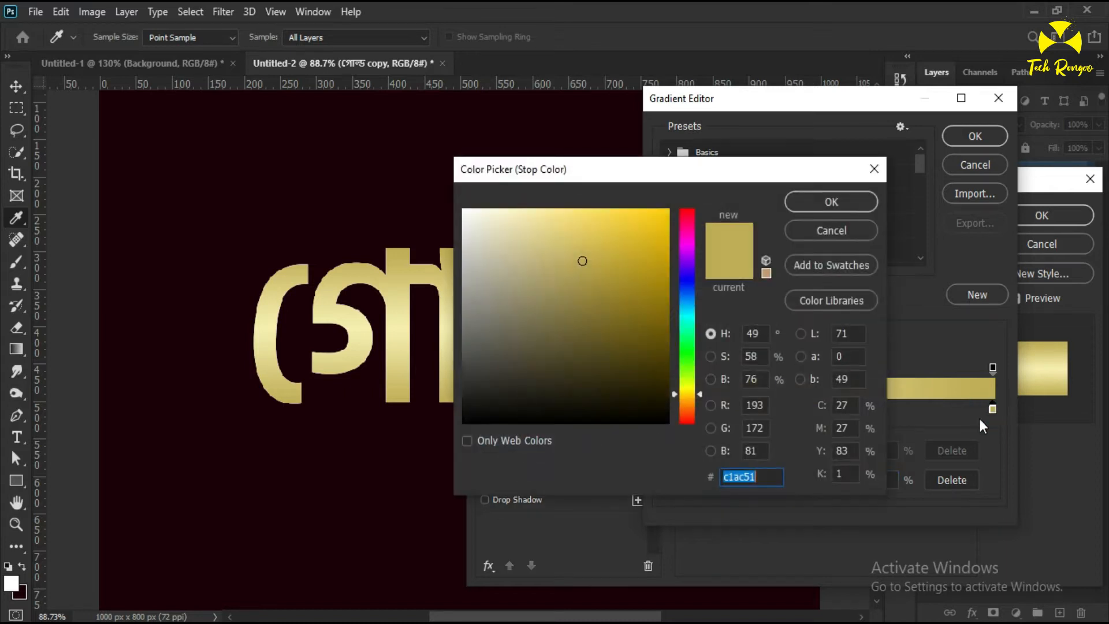
click(743, 477)
click(766, 475)
click(762, 475)
drag(762, 475, 723, 477)
click(763, 475)
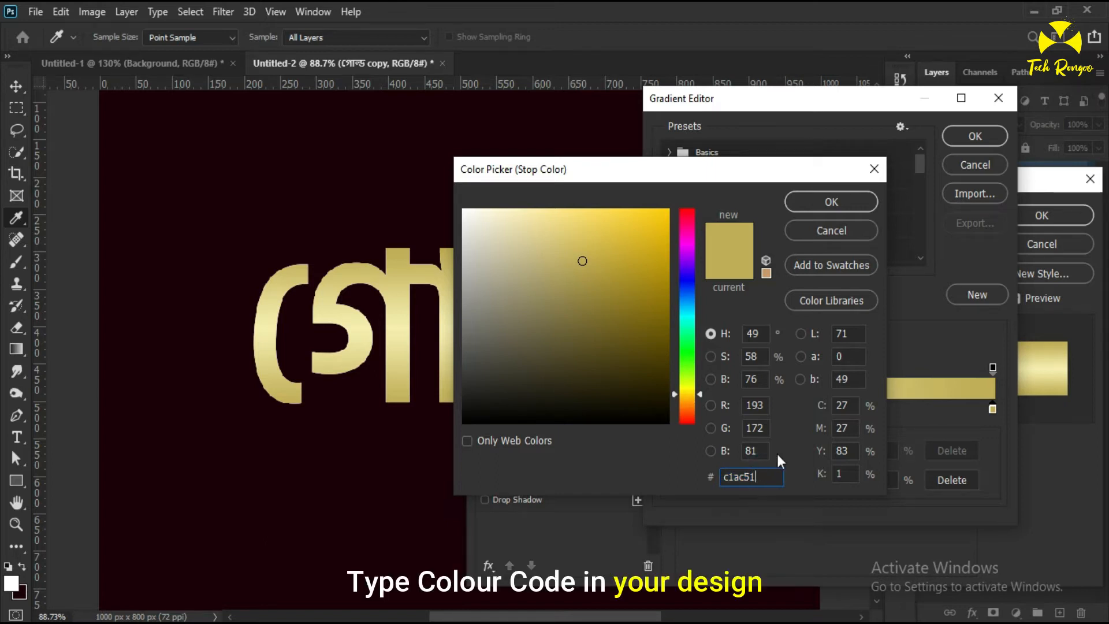
click(813, 203)
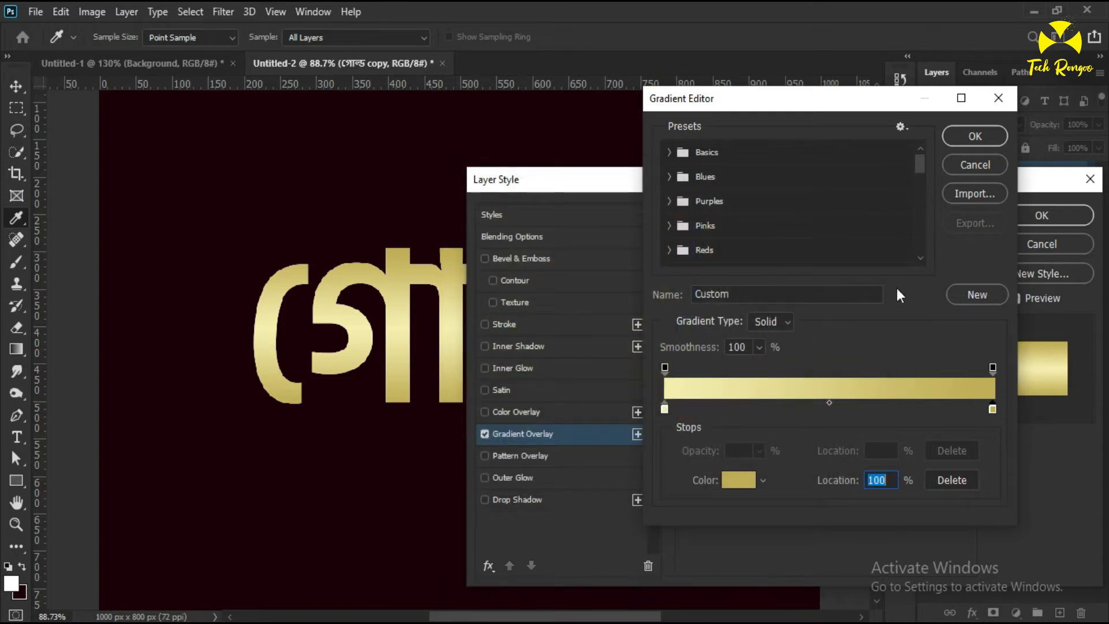
Save the custom gradient as a new preset named Gold and accept the gradient for the overlay
click(964, 294)
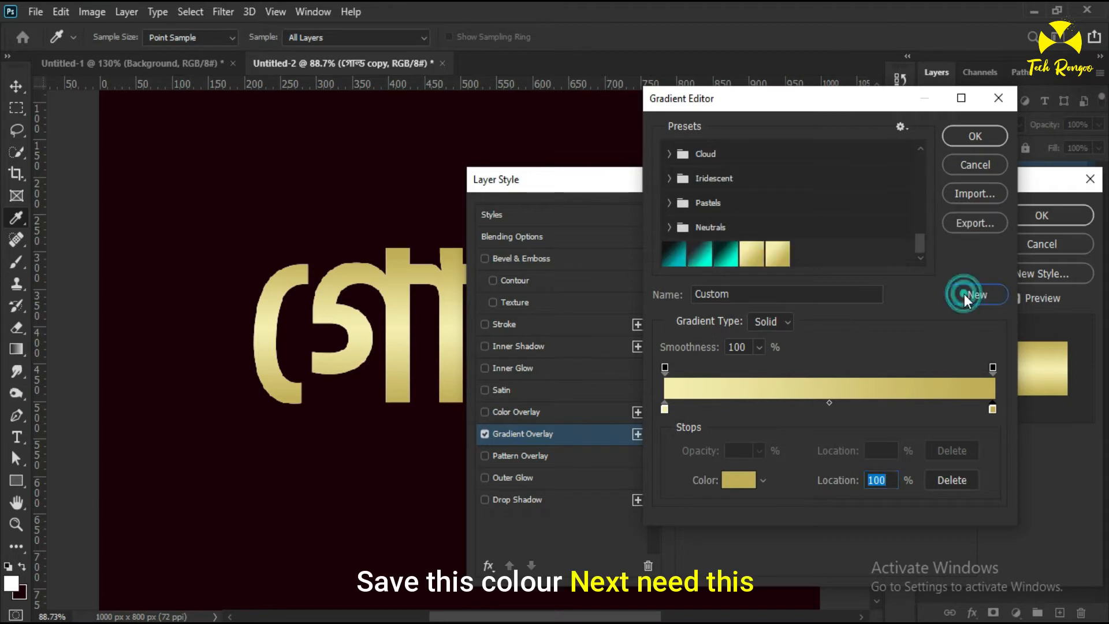
double_click(777, 254)
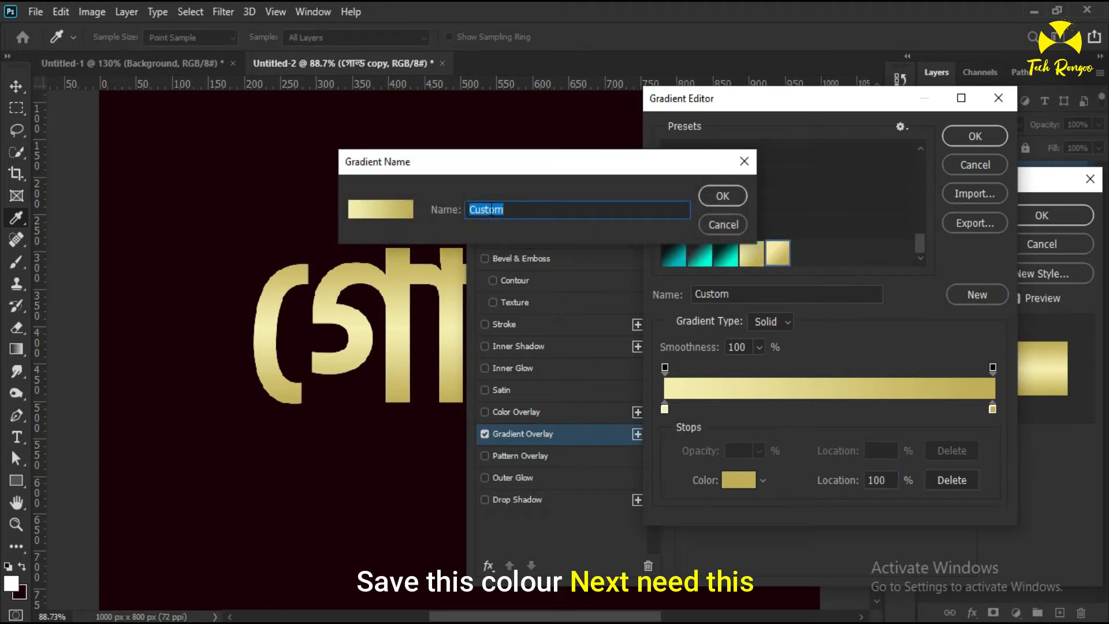
key(BackSpace)
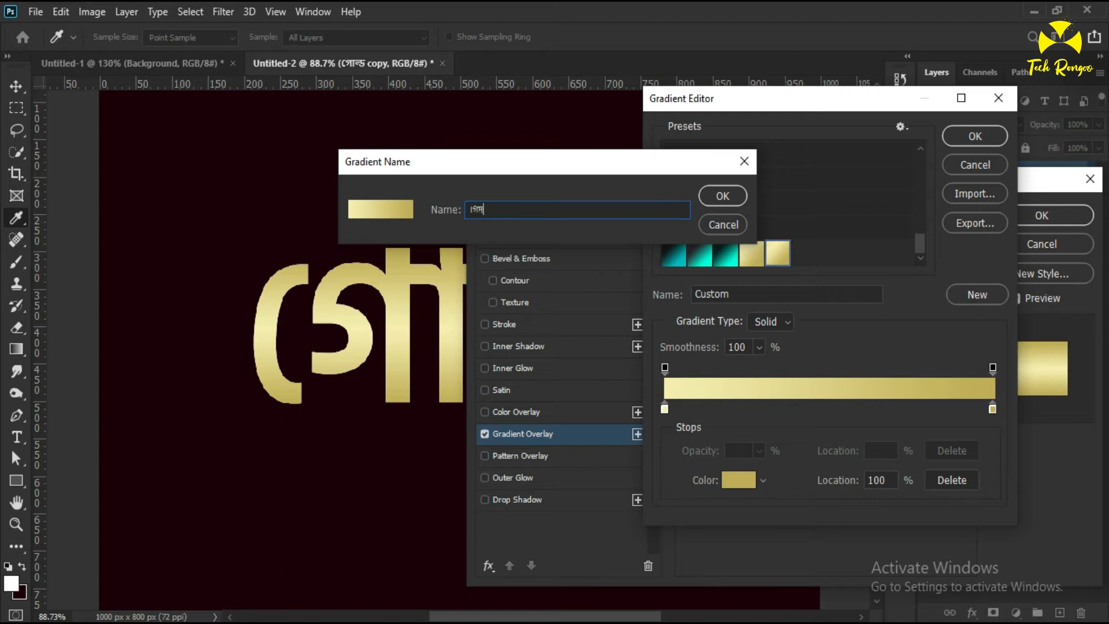
key(BackSpace)
click(920, 595)
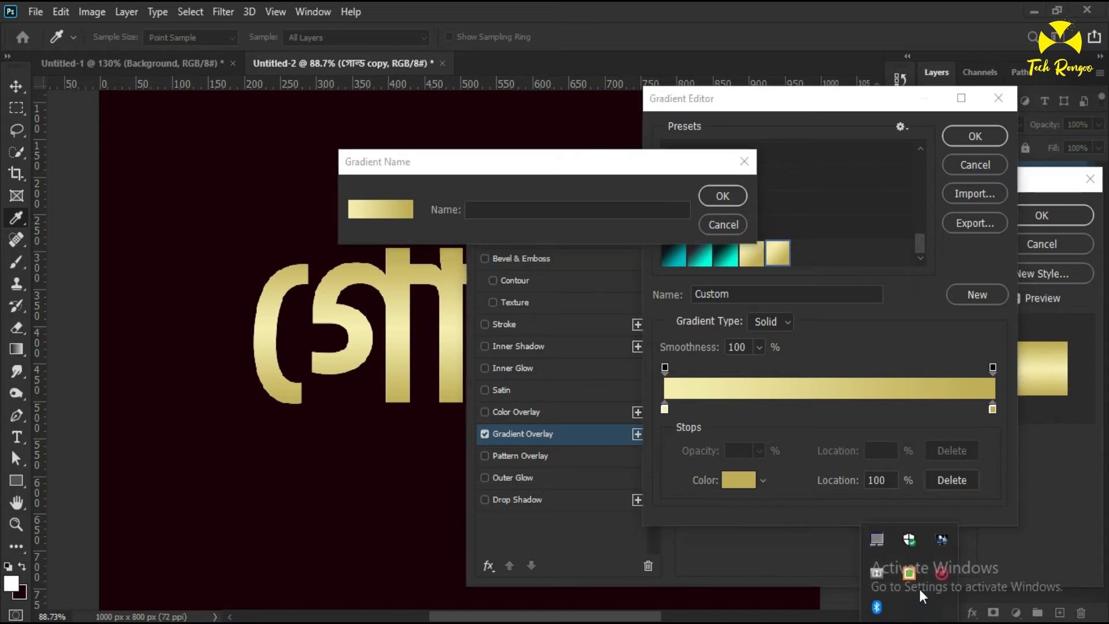
click(525, 211)
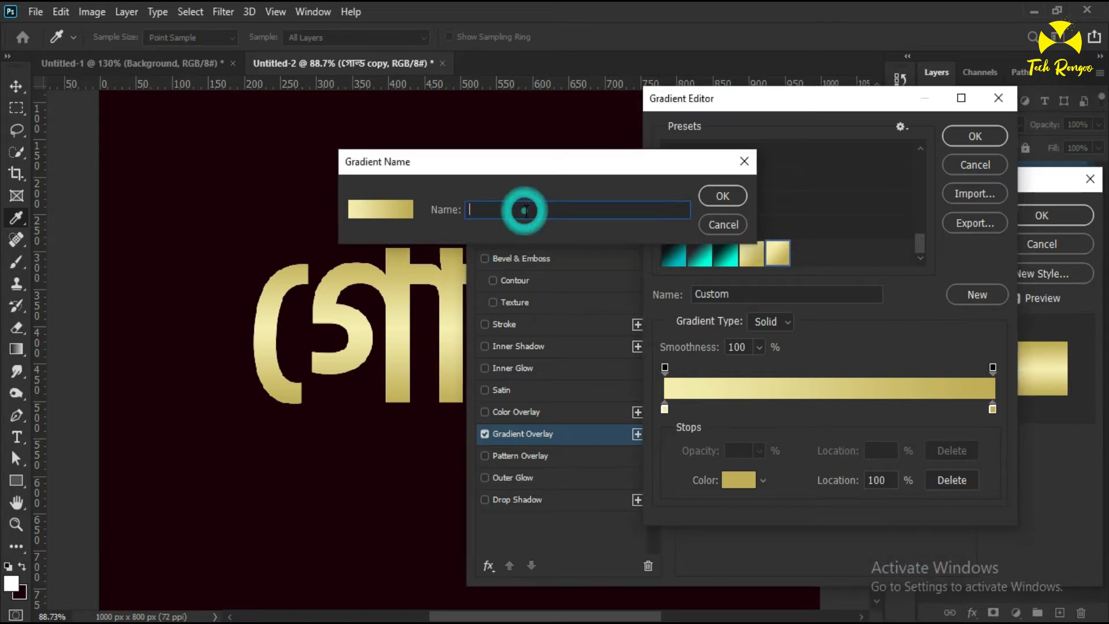
text(Gold)
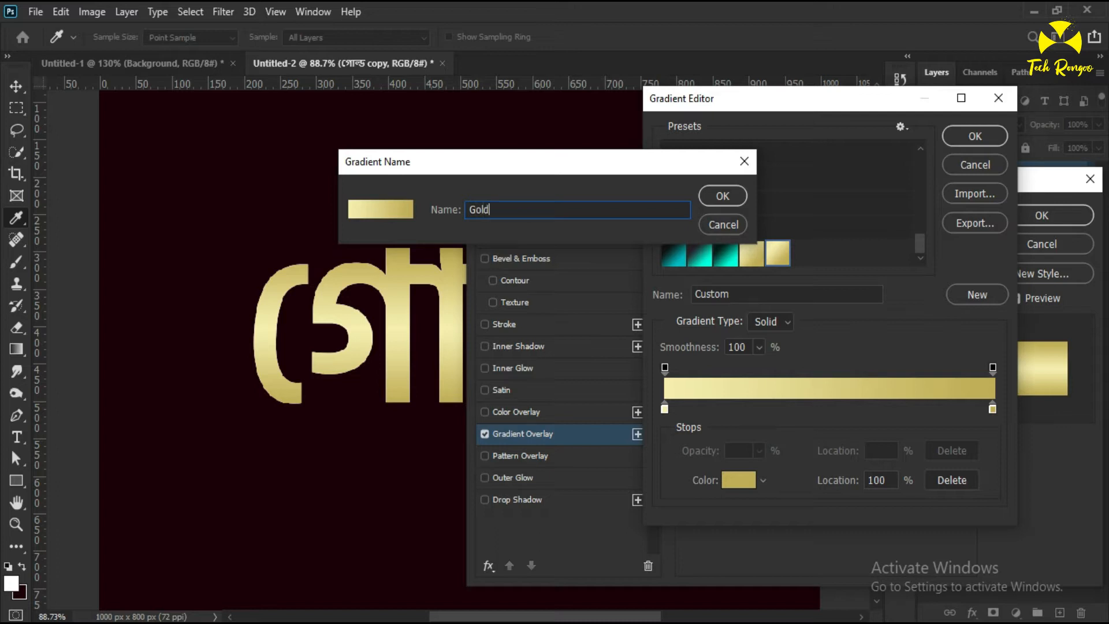
click(715, 199)
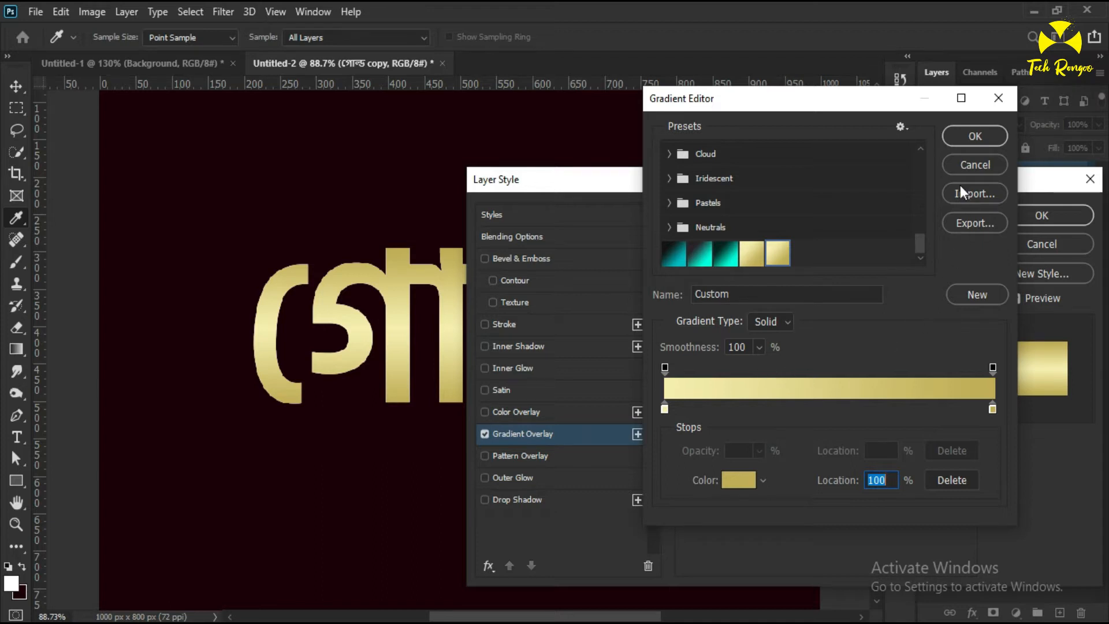
click(961, 134)
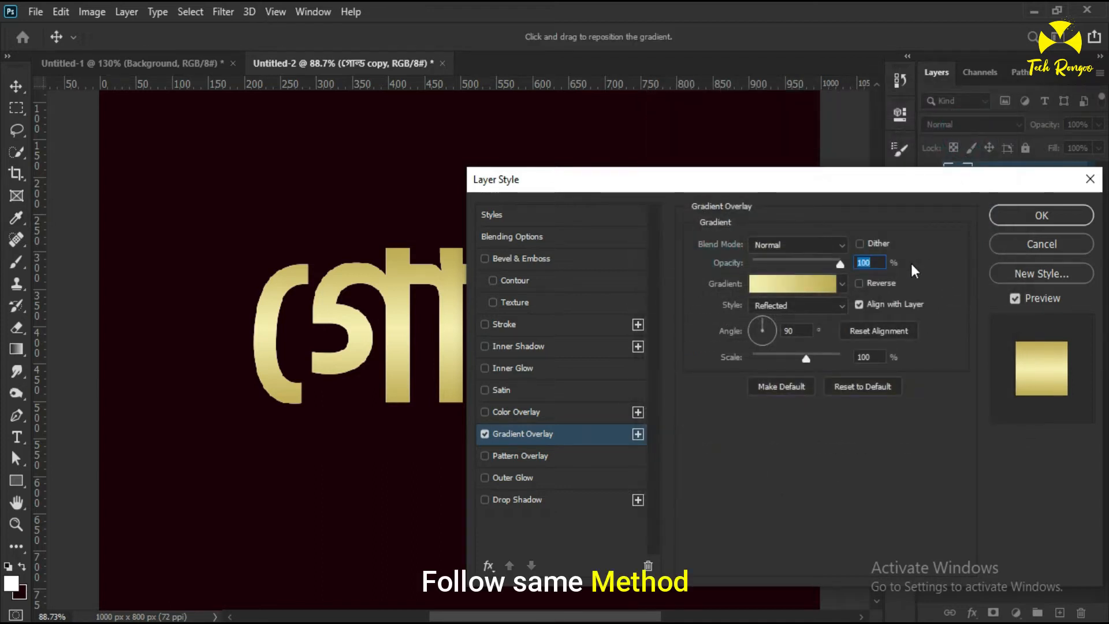
Use the Reflected style for the gradient overlay and add a Bevel & Emboss effect with Inner Bevel style and Chisel Hard technique
click(801, 302)
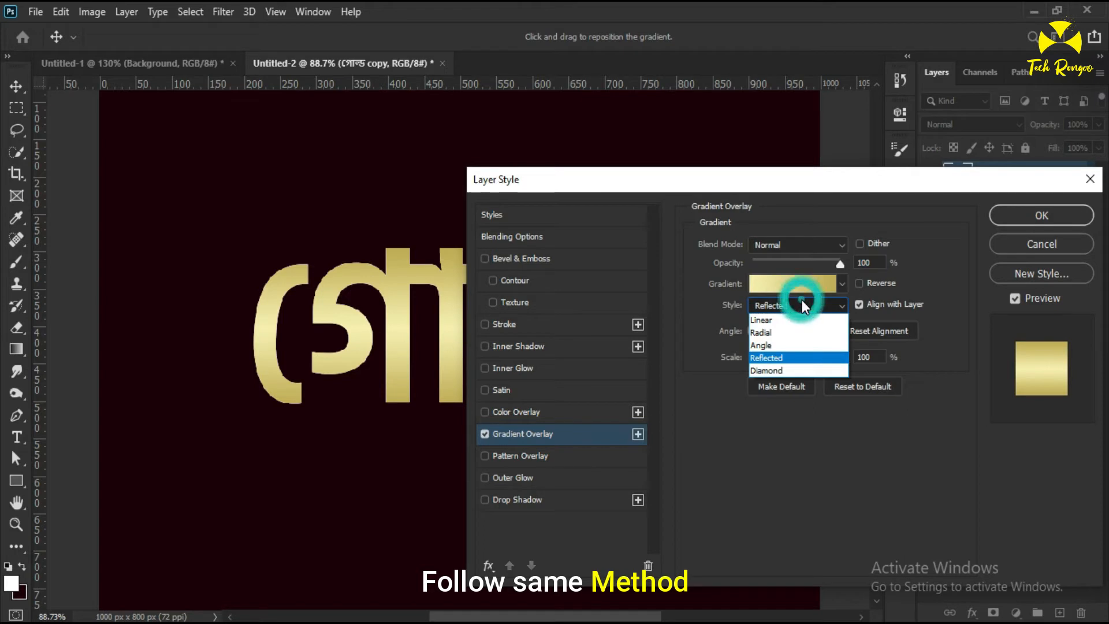
click(783, 357)
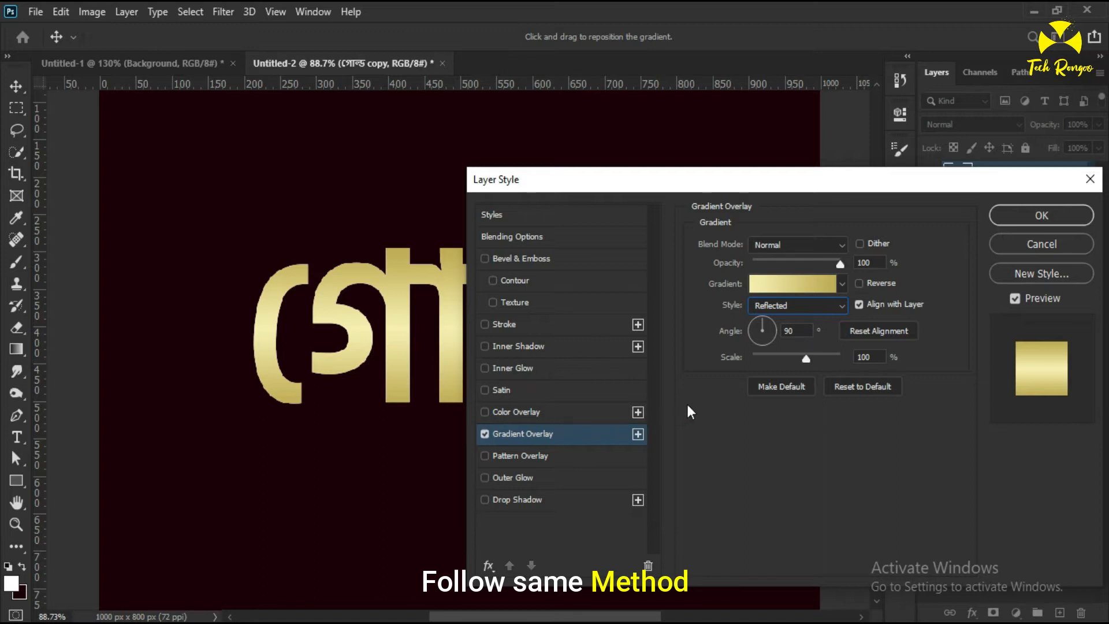
click(509, 259)
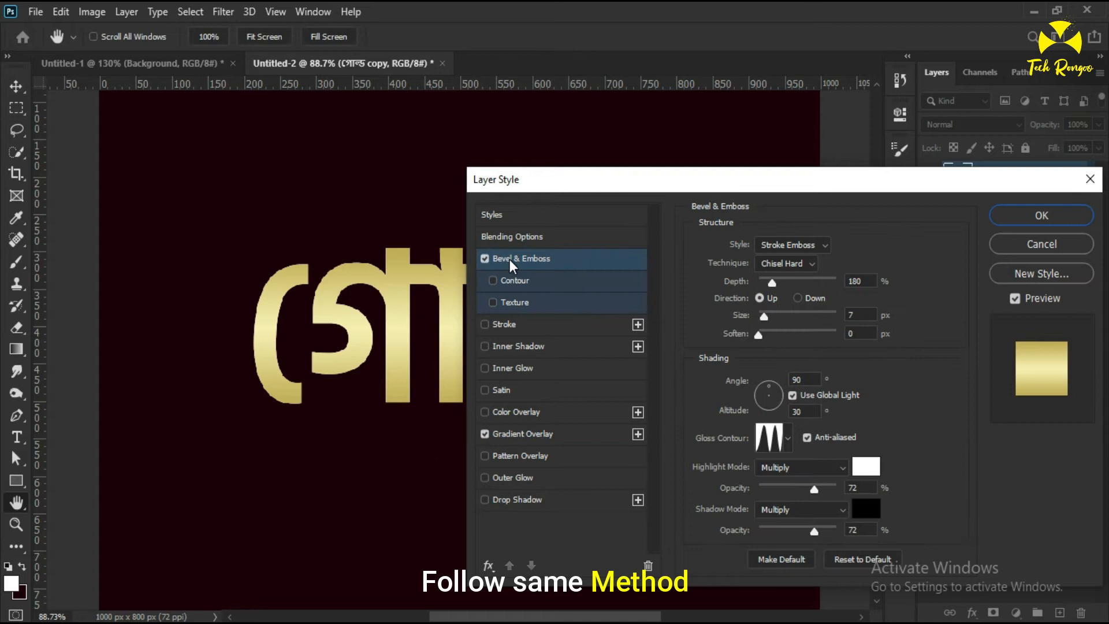
click(786, 245)
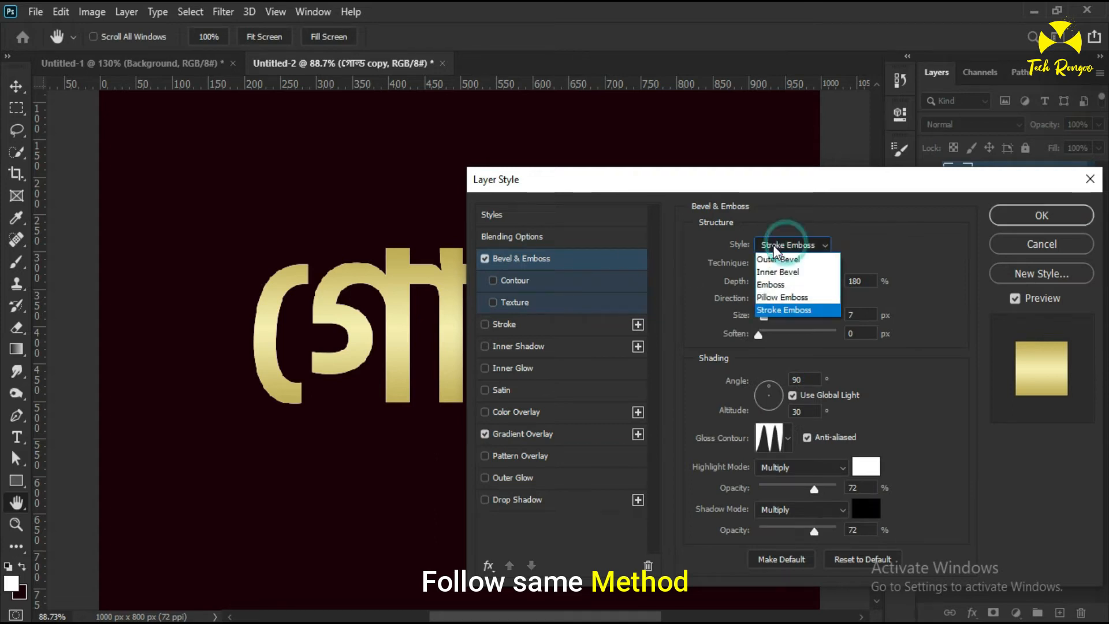
click(771, 272)
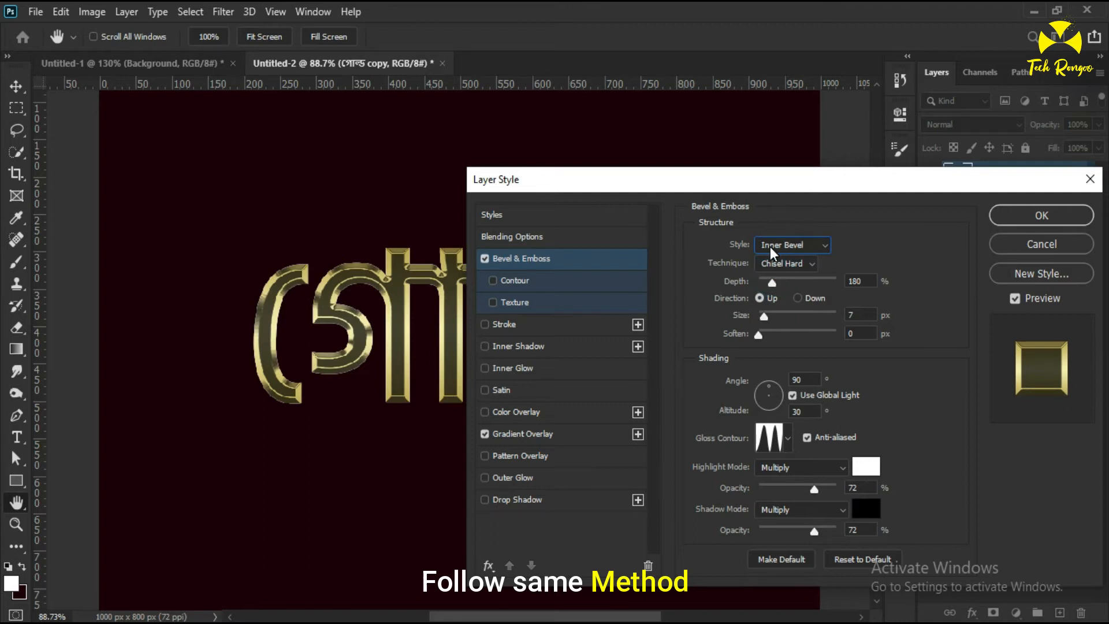
click(799, 265)
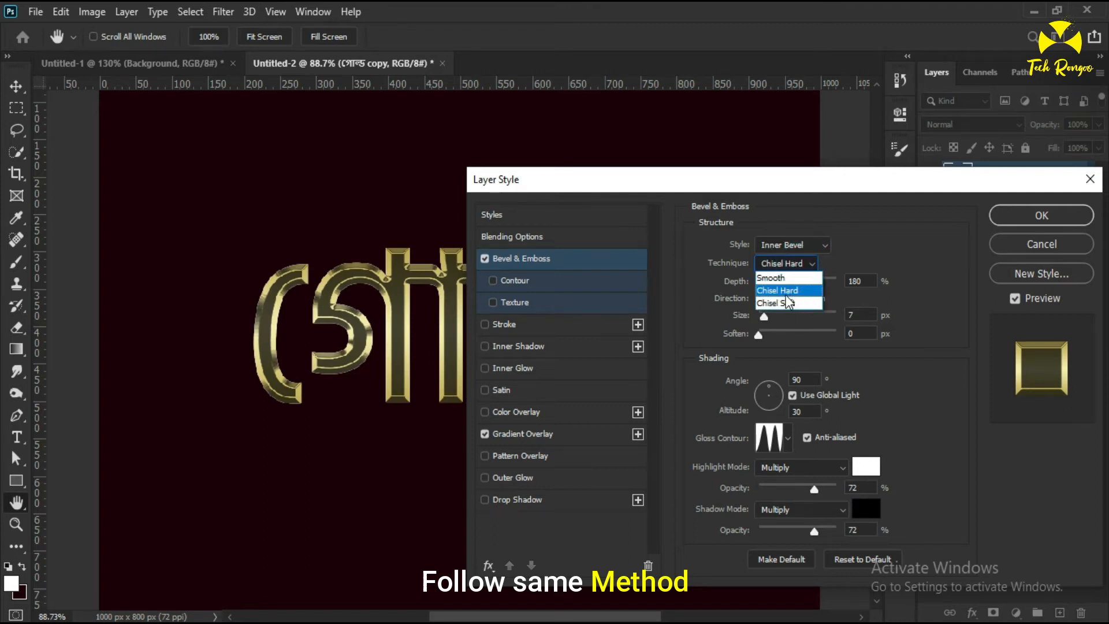
click(786, 295)
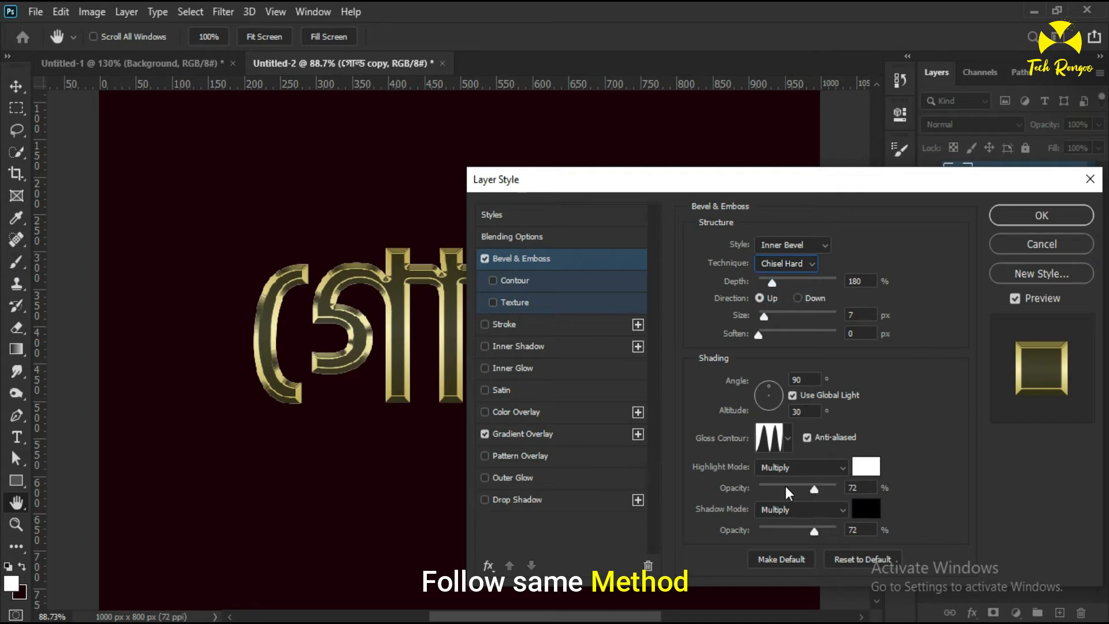
Give the bevel's shading the multi-peaked gloss contour with anti-aliasing enabled and the Multiply highlight mode
click(788, 442)
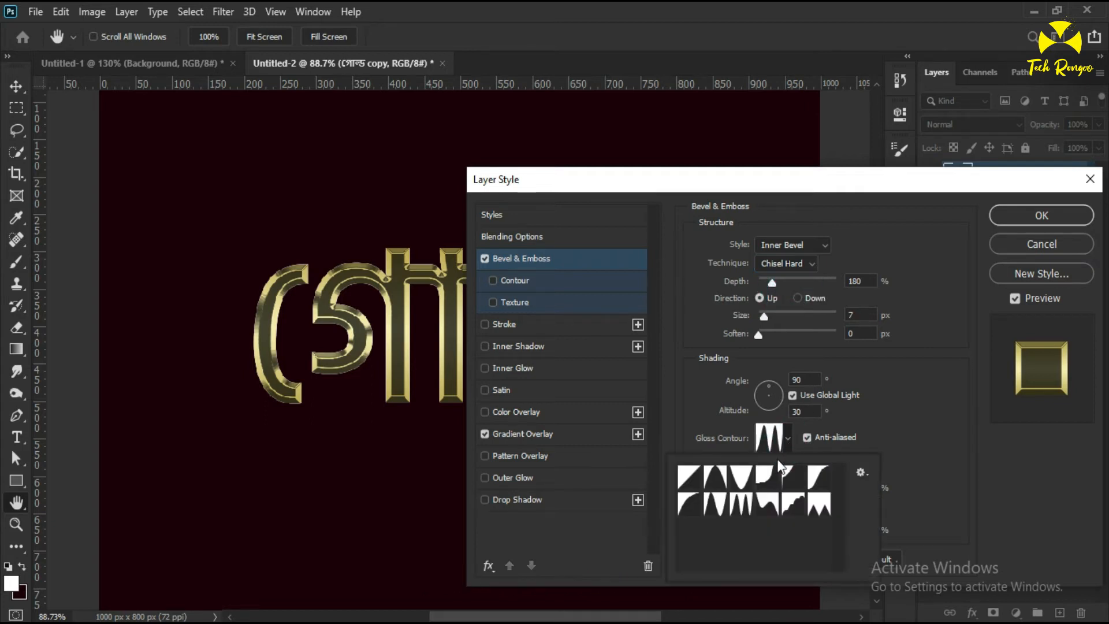
double_click(743, 508)
click(811, 466)
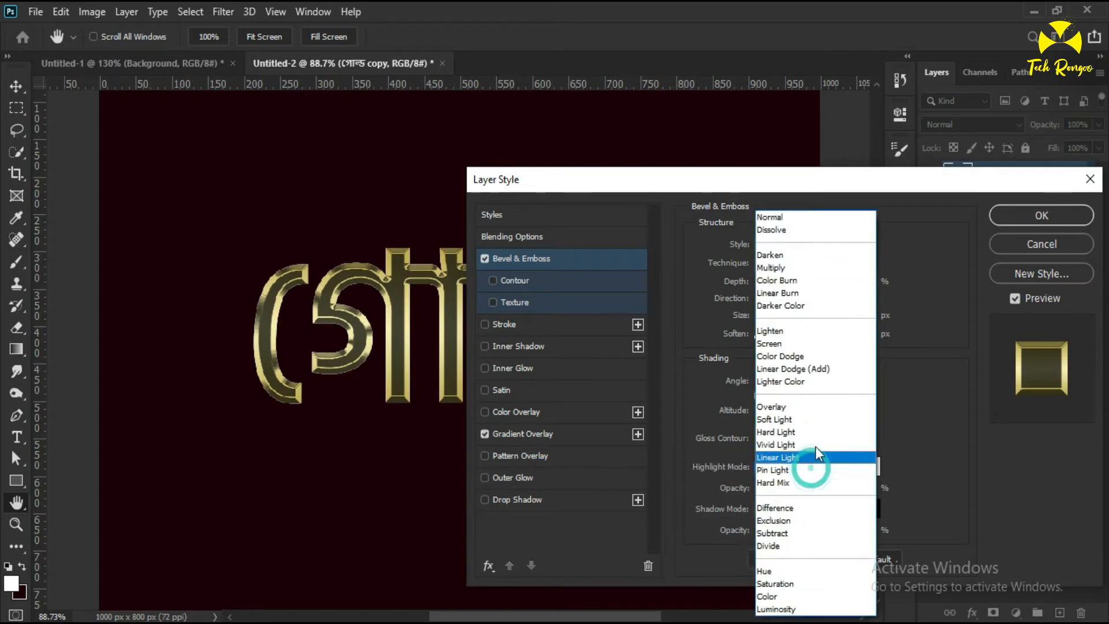
click(794, 268)
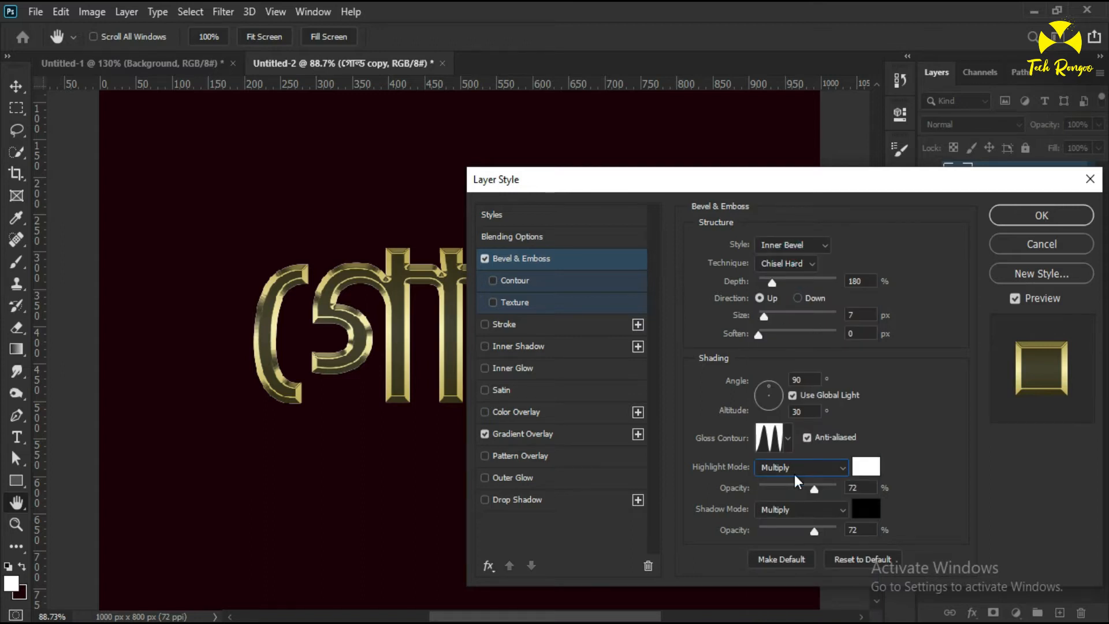
click(811, 440)
click(816, 439)
Set the bevel's shading angle to 120° and its altitude to 30°
click(800, 380)
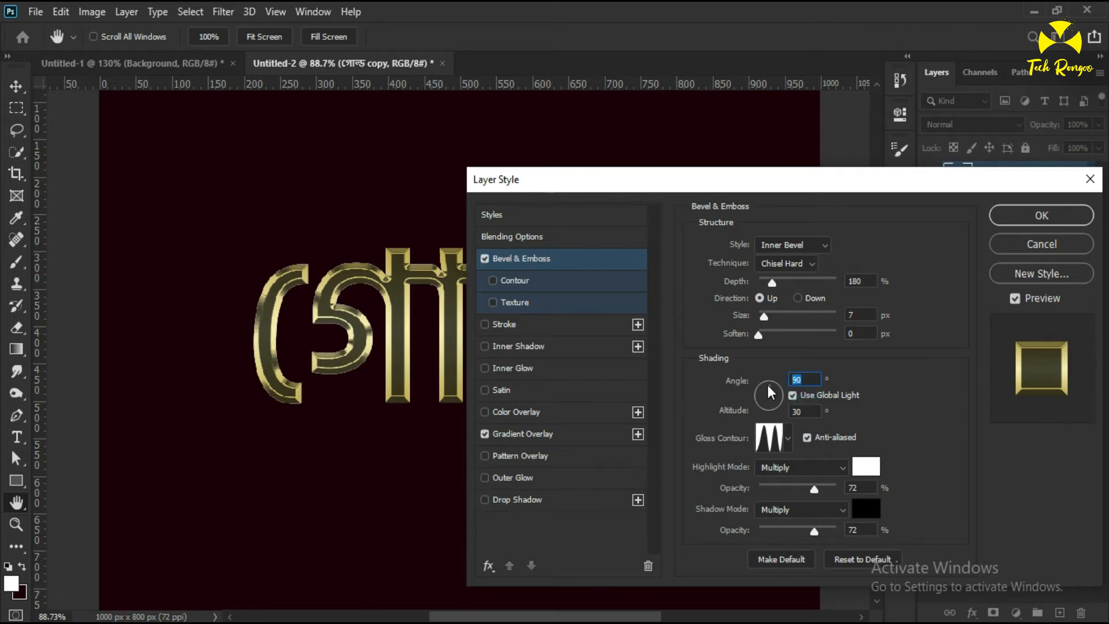
text(12)
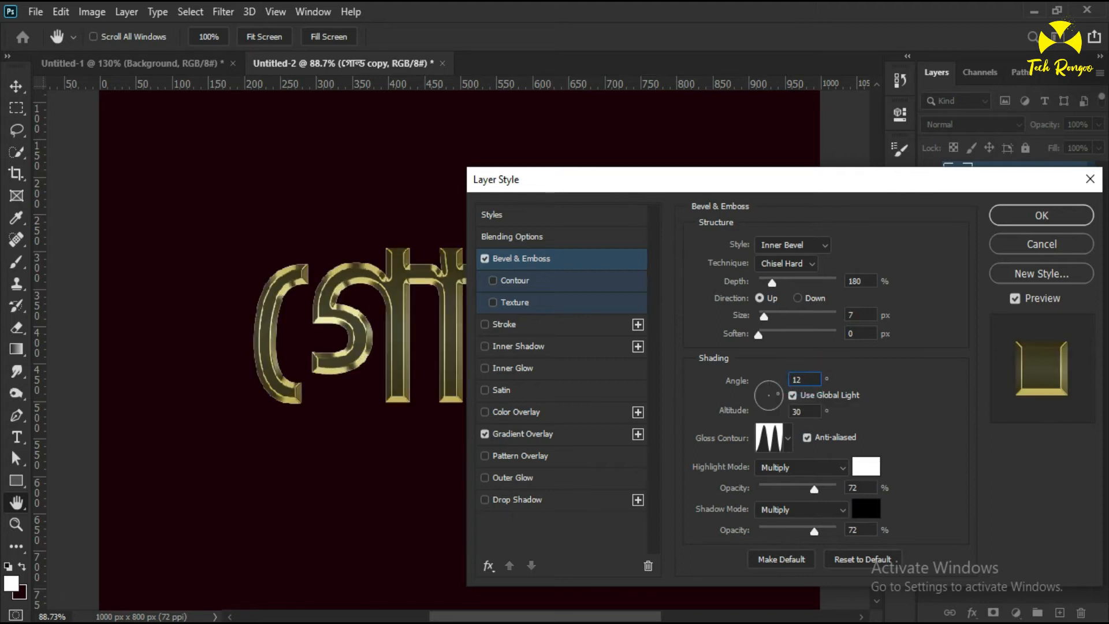
text(0)
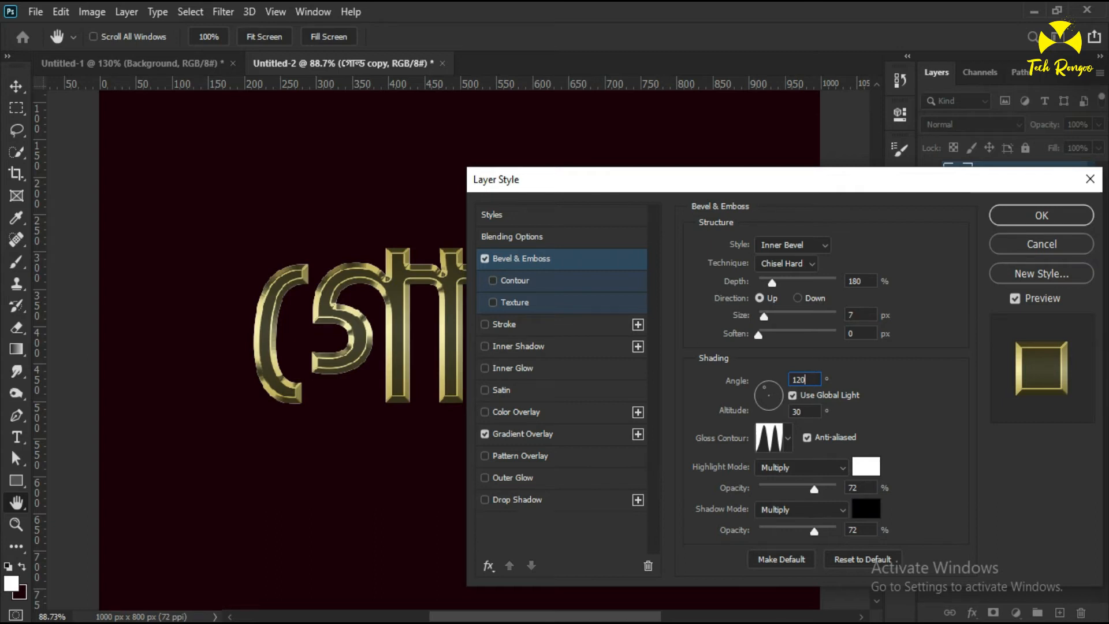
click(809, 411)
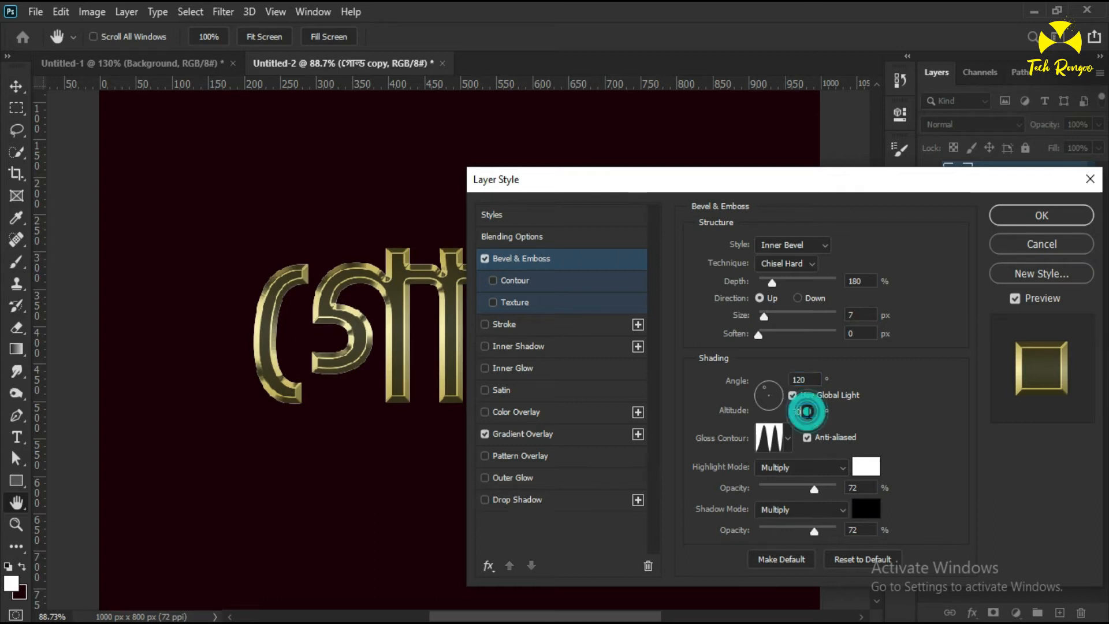
key(Up)
key(Up)
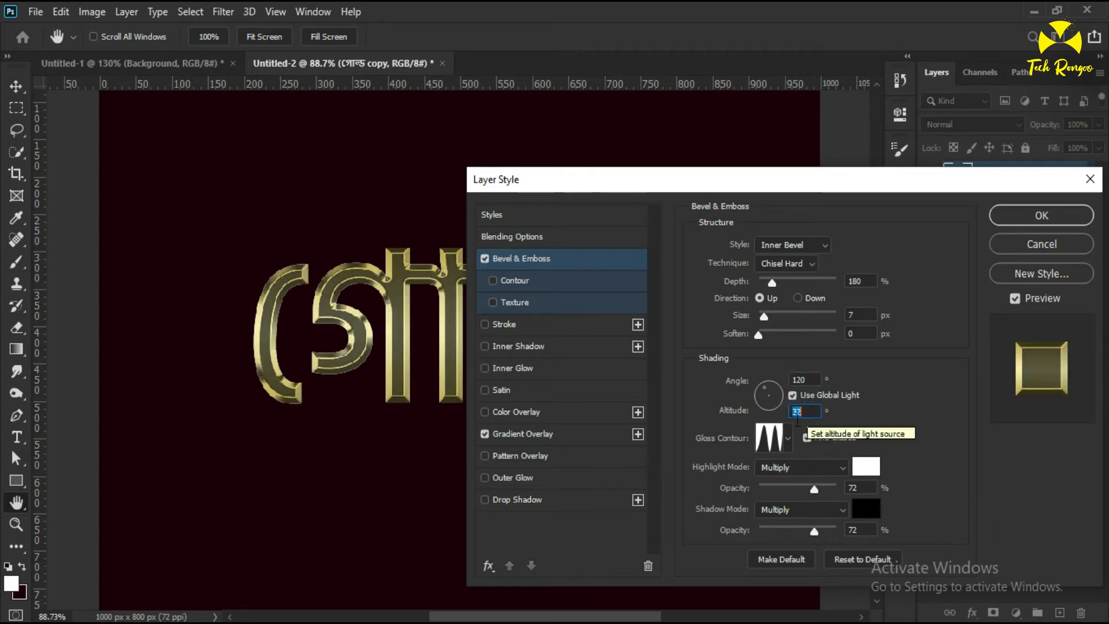
key(Down)
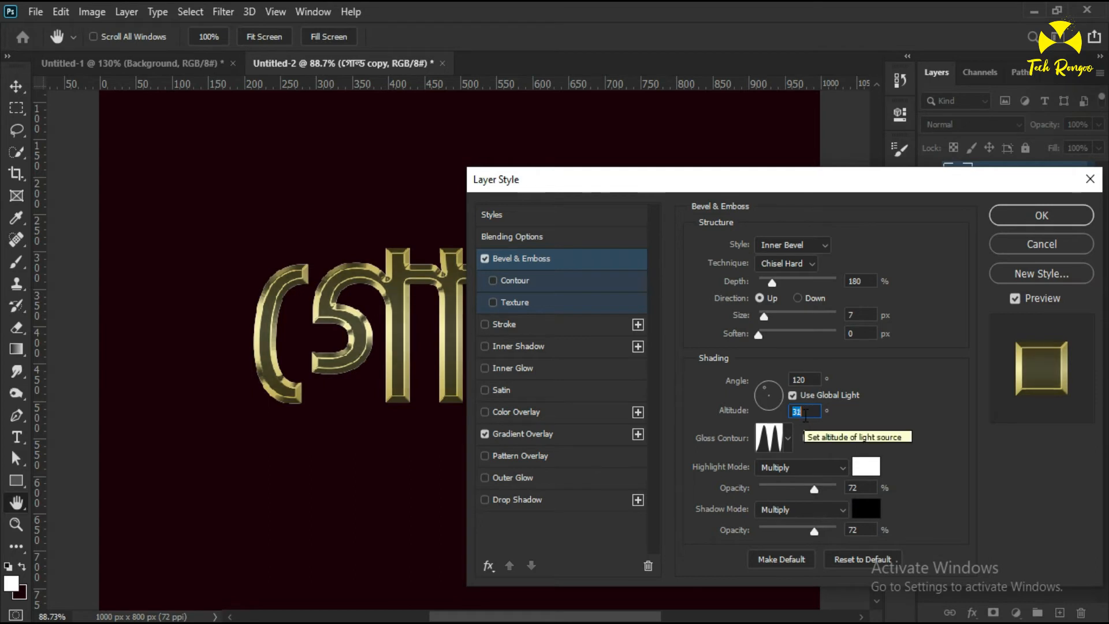
key(Down)
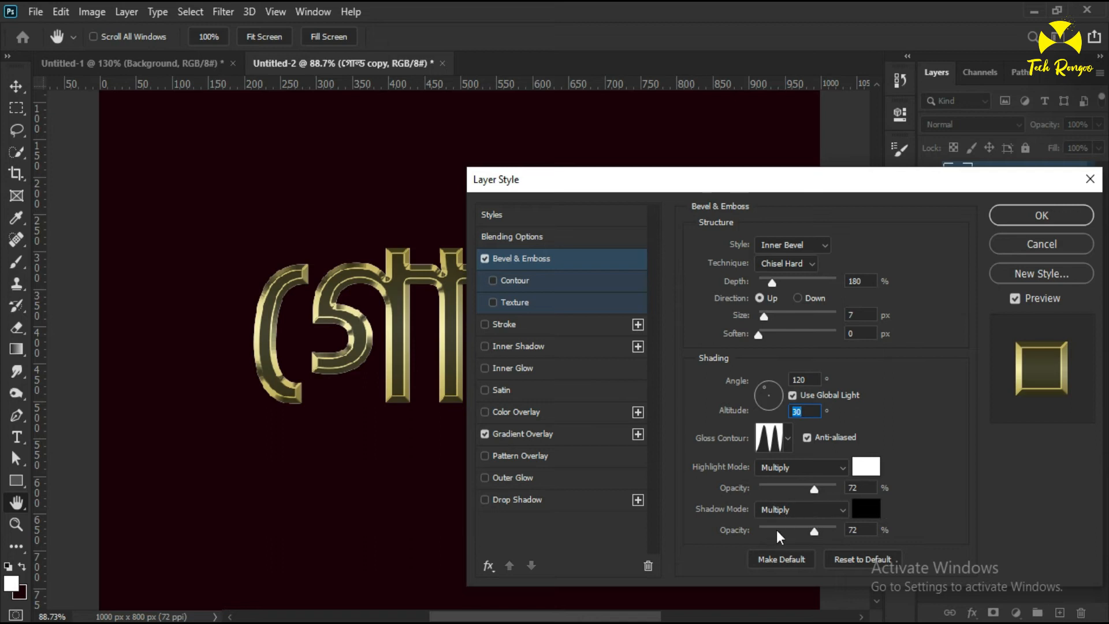
Check the highlight and shadow opacity values of the bevel's shading
click(862, 487)
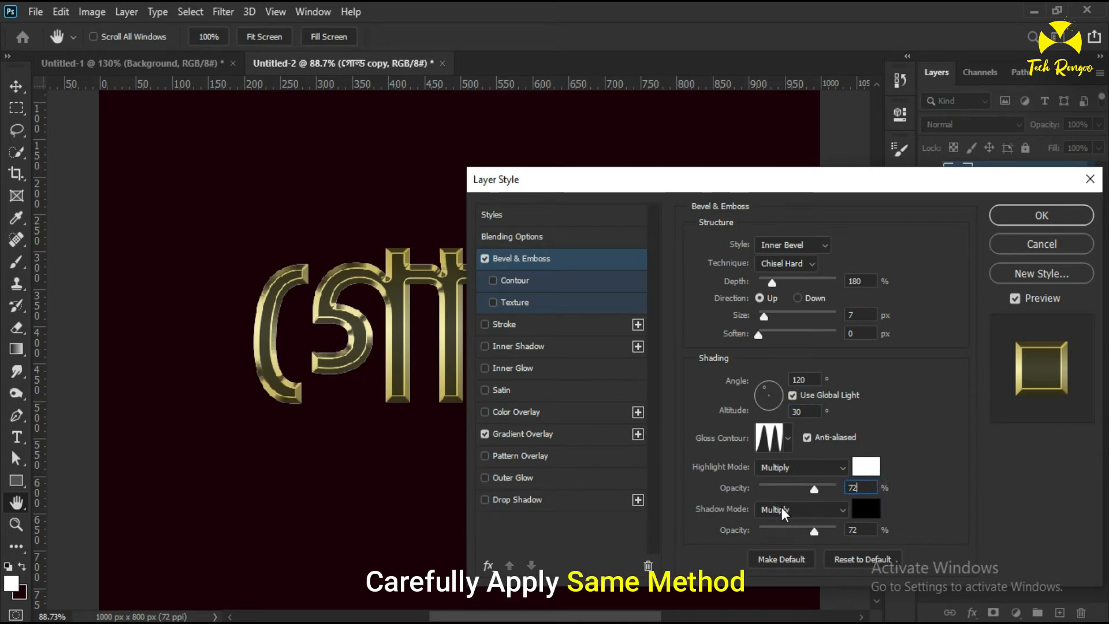
click(855, 529)
click(862, 487)
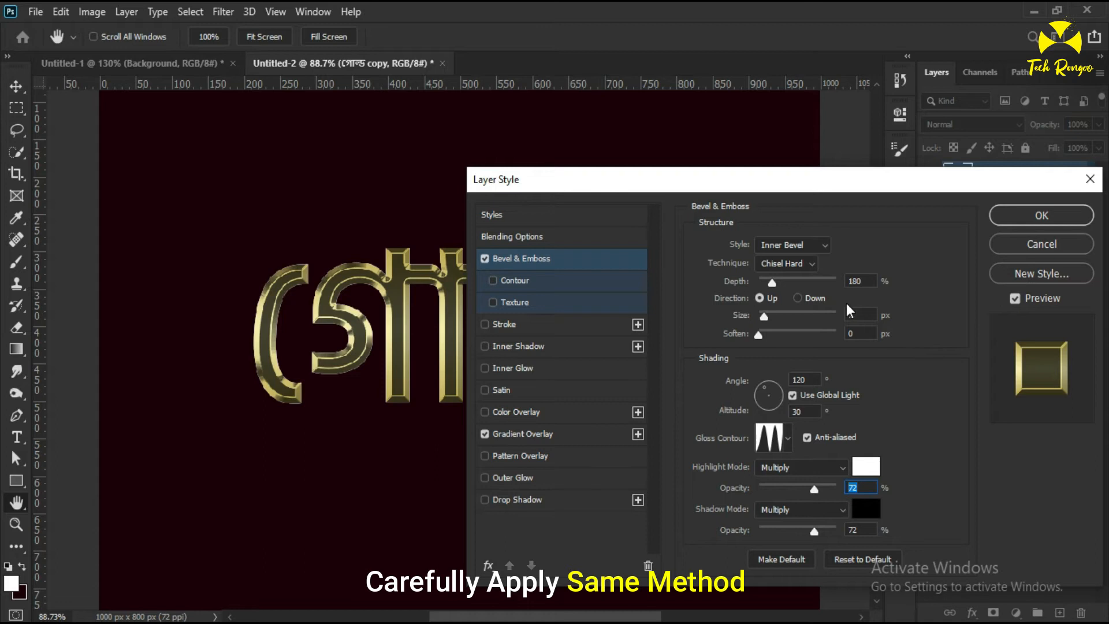
Increase the Bevel & Emboss size to 20 px
click(860, 315)
click(870, 282)
click(862, 316)
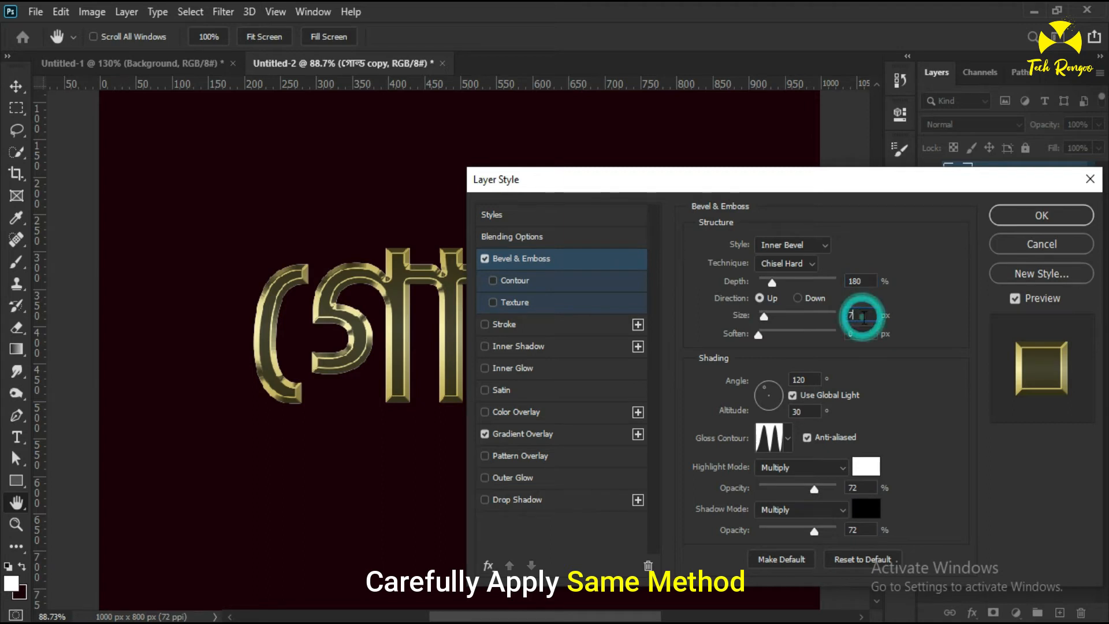
key(Up)
key(Up)
key(Up)
key(Up)
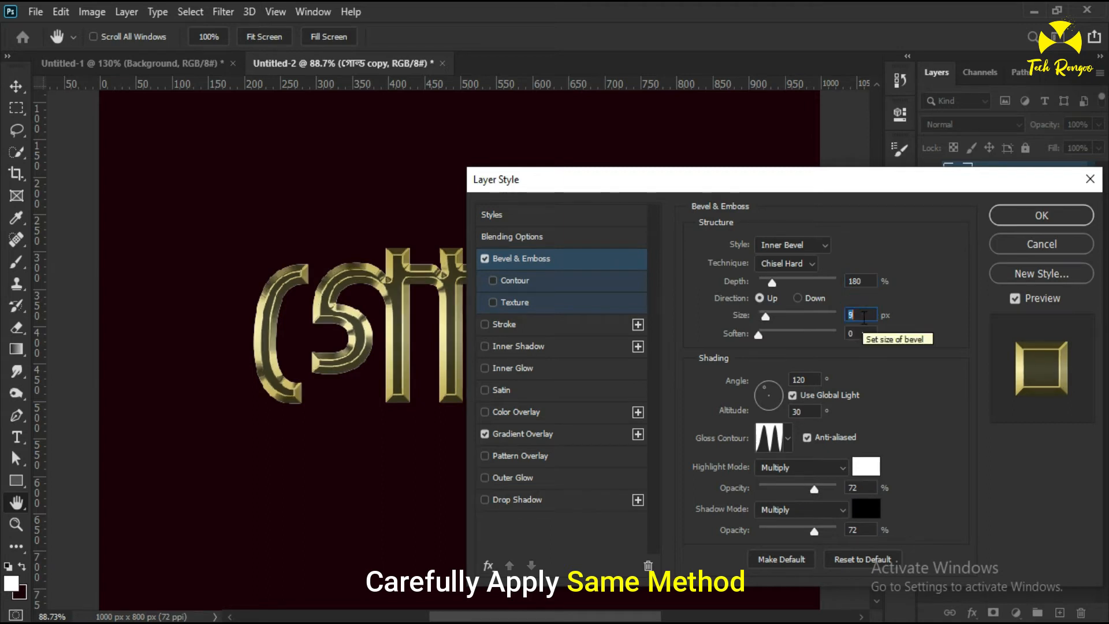
key(Up)
key(Up)
key(Up)
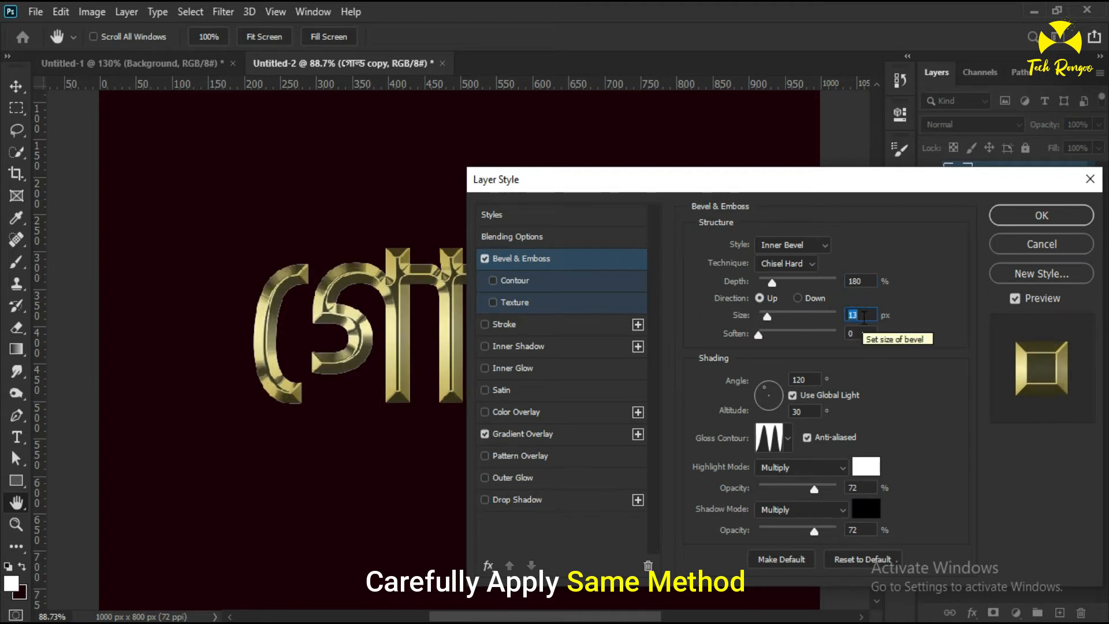
key(Up)
key(Up)
key(Up)
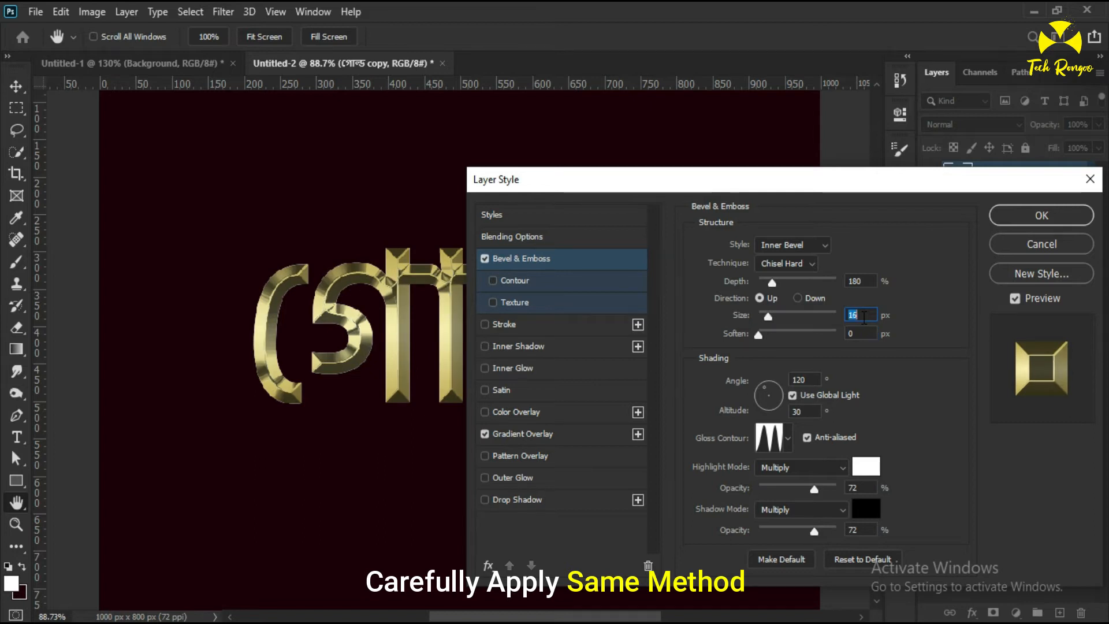
key(Up)
key(Down)
key(Down)
key(Down)
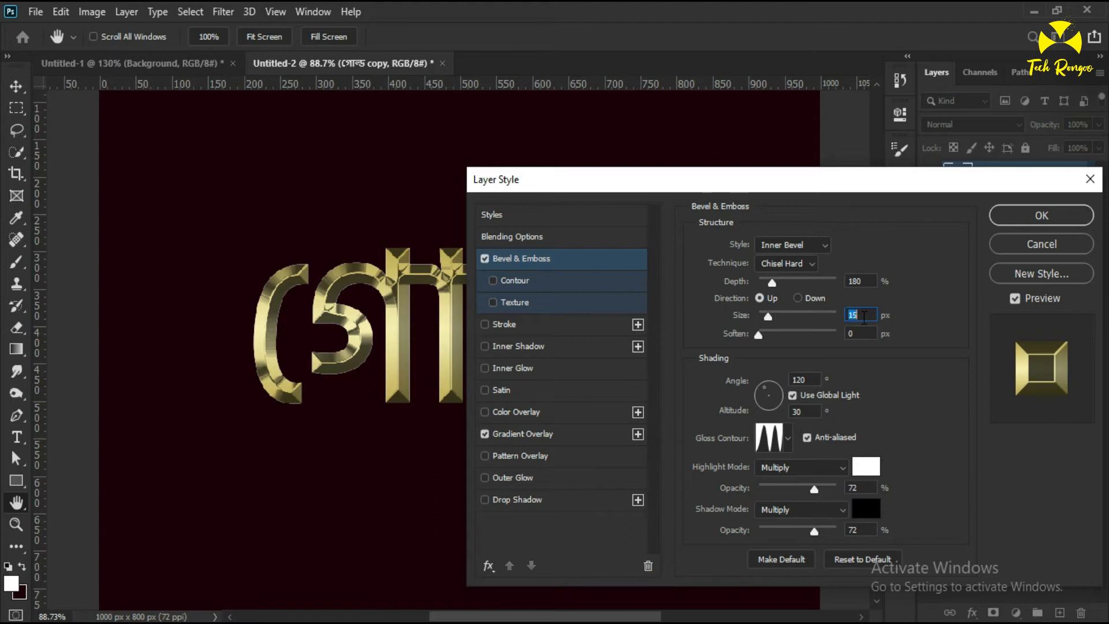
key(Up)
key(Up)
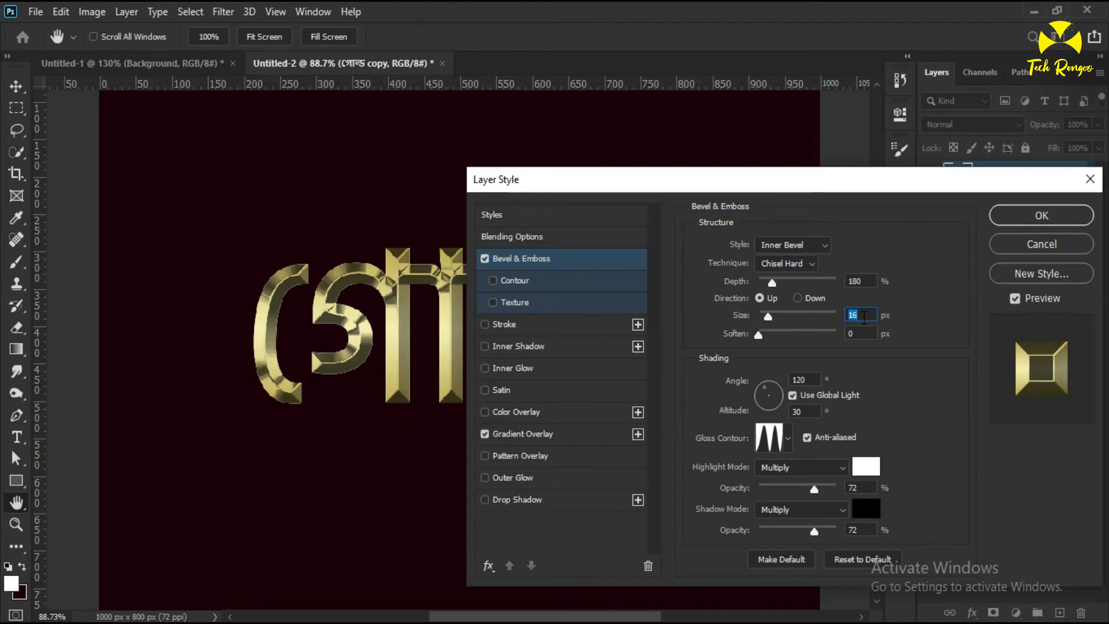
key(Up)
key(Up)
key(Up)
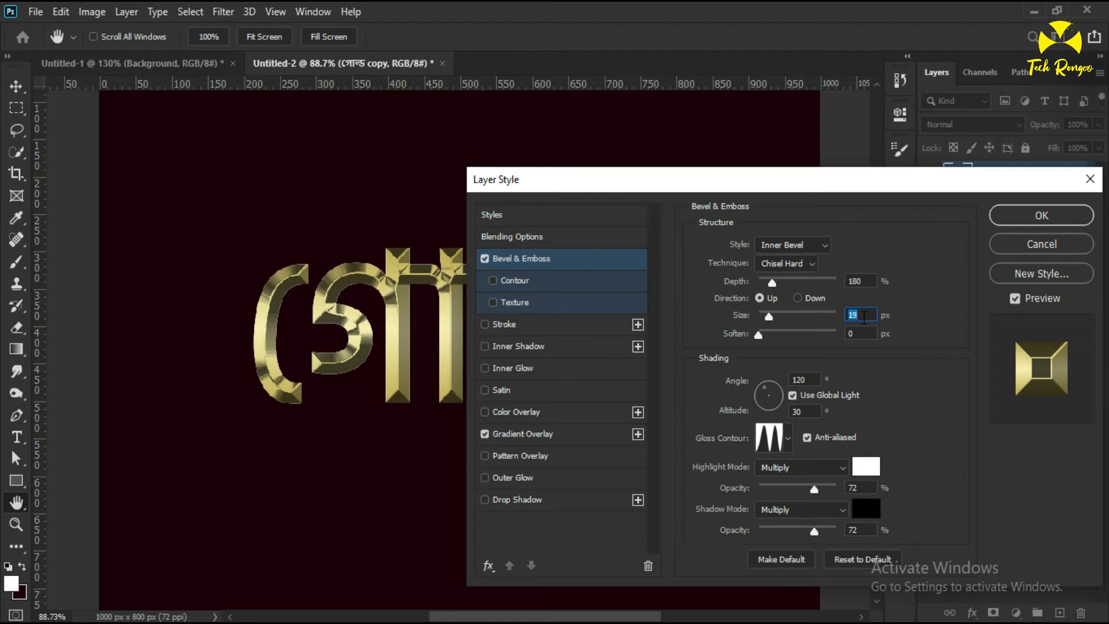
key(Up)
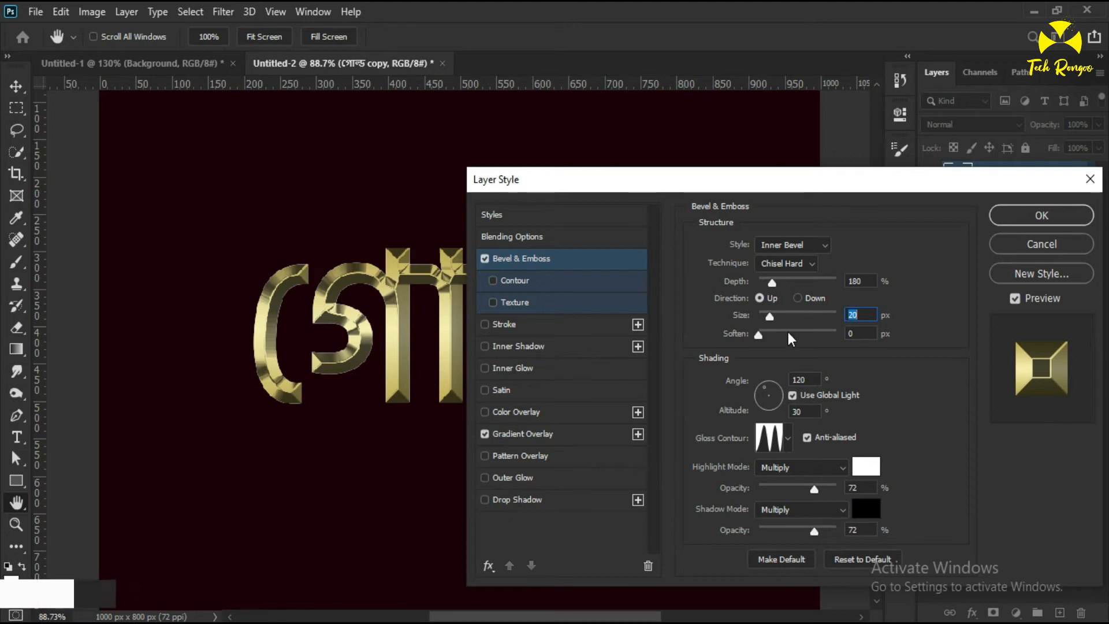
Add an Inner Glow effect to the text copy with the Multiply blend mode and 50% opacity
click(519, 369)
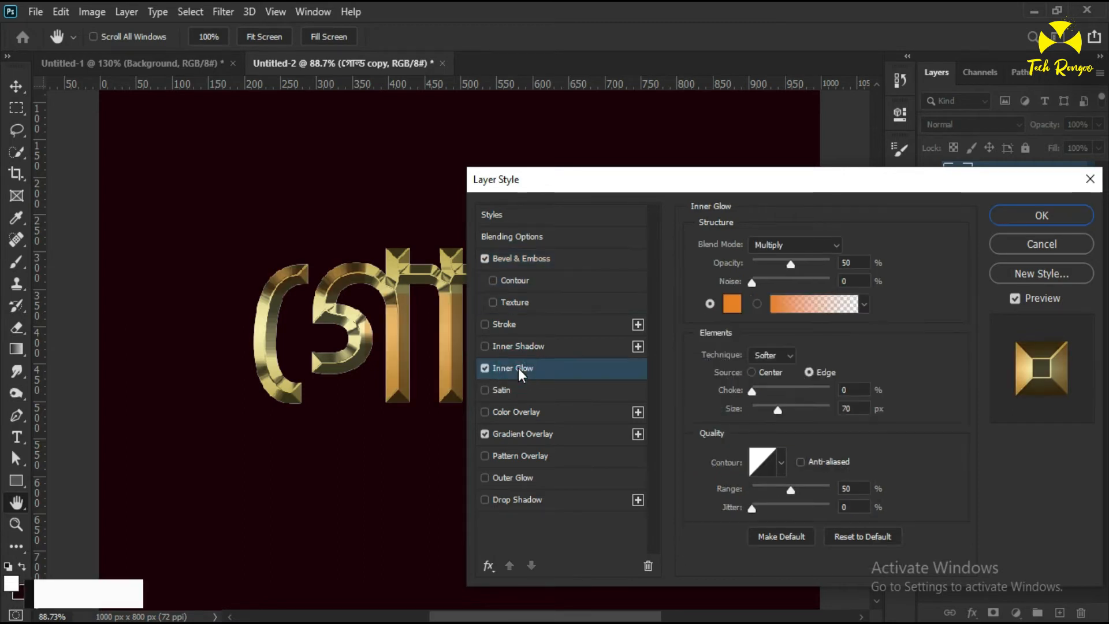
click(768, 243)
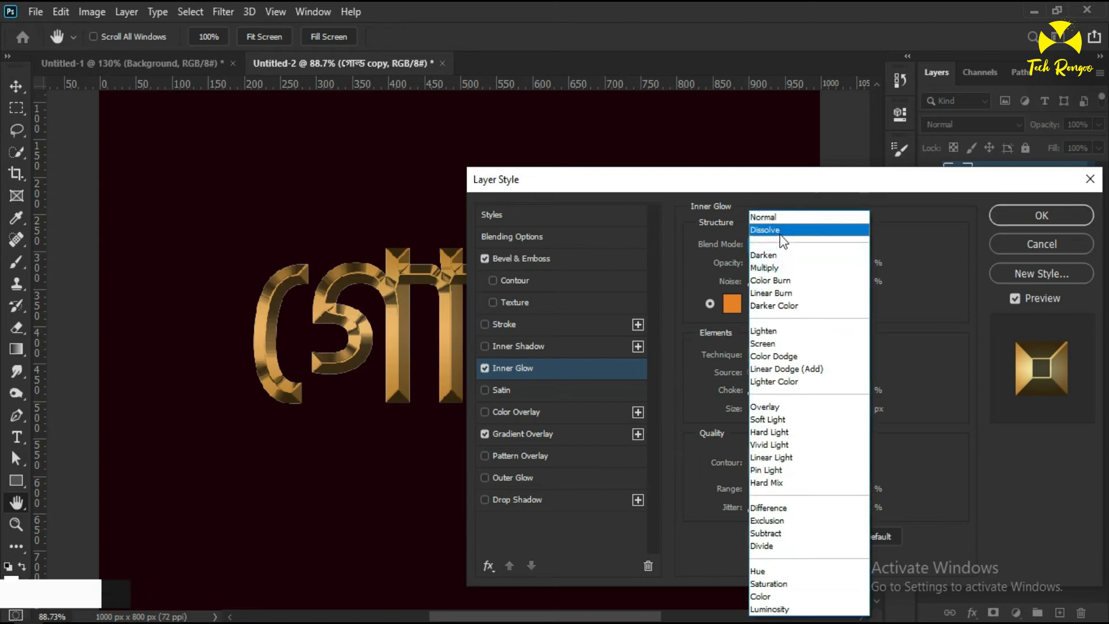
click(768, 267)
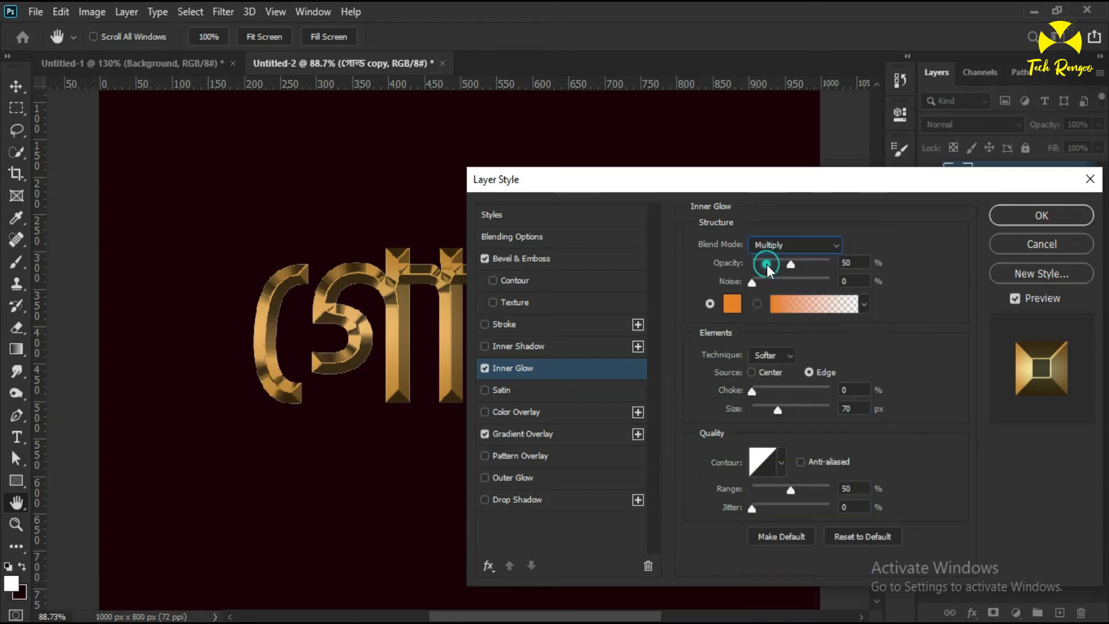
click(853, 261)
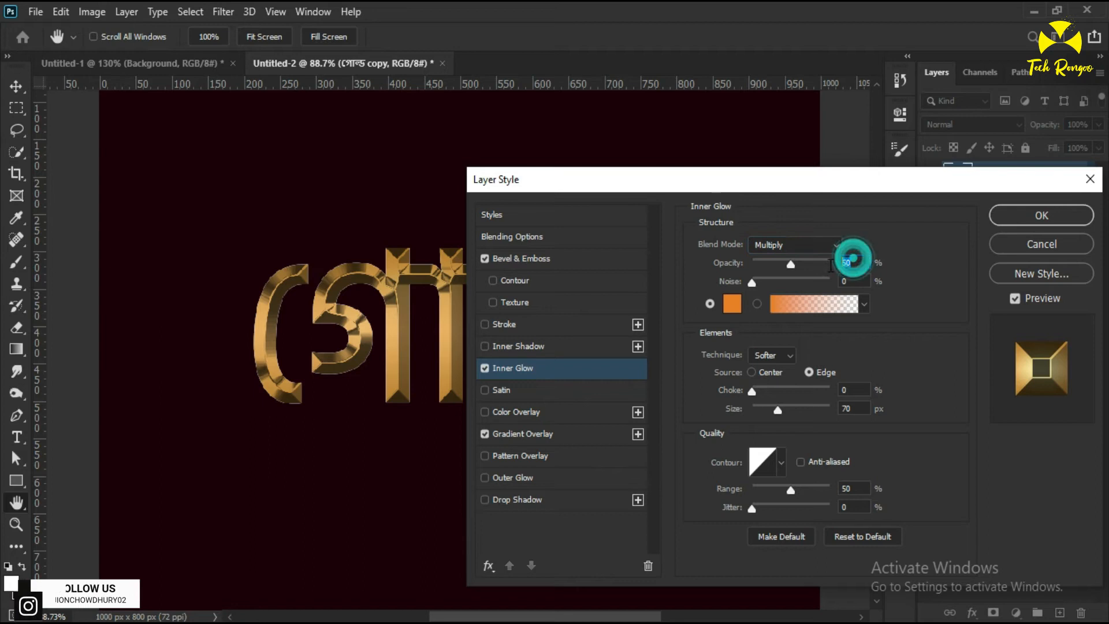
click(857, 264)
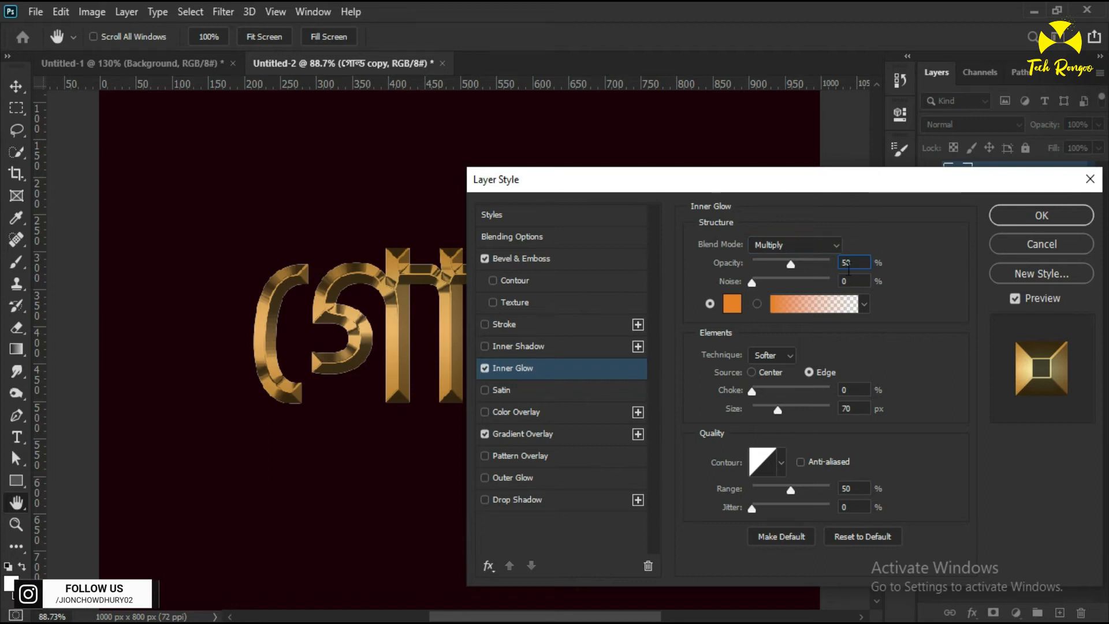
Use the orange e8801f as the Inner Glow colour of the text copy
click(732, 303)
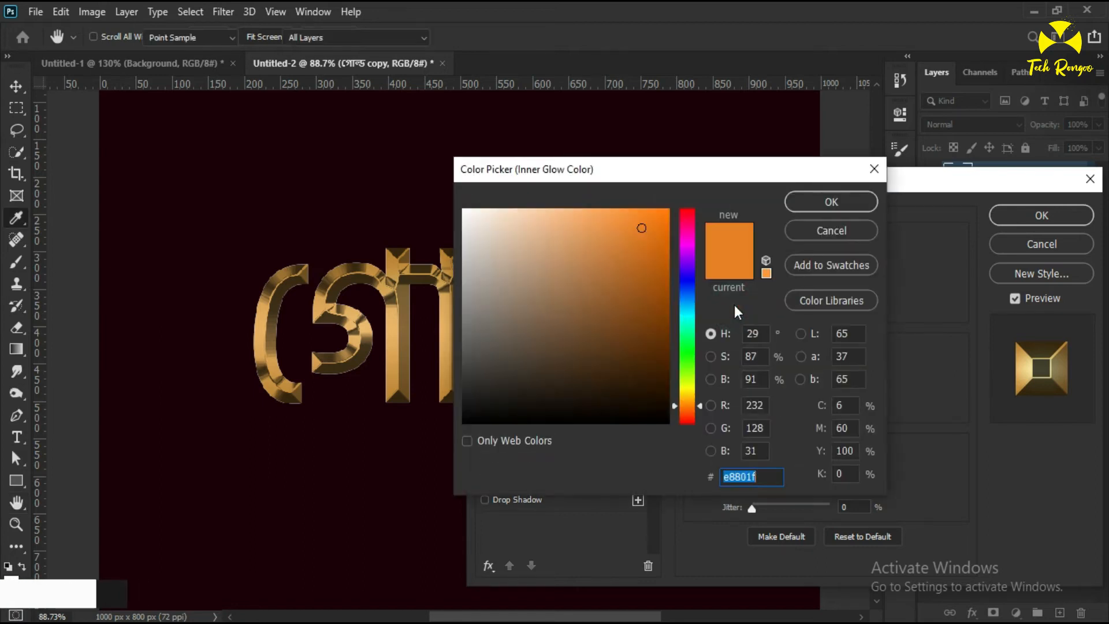
double_click(754, 477)
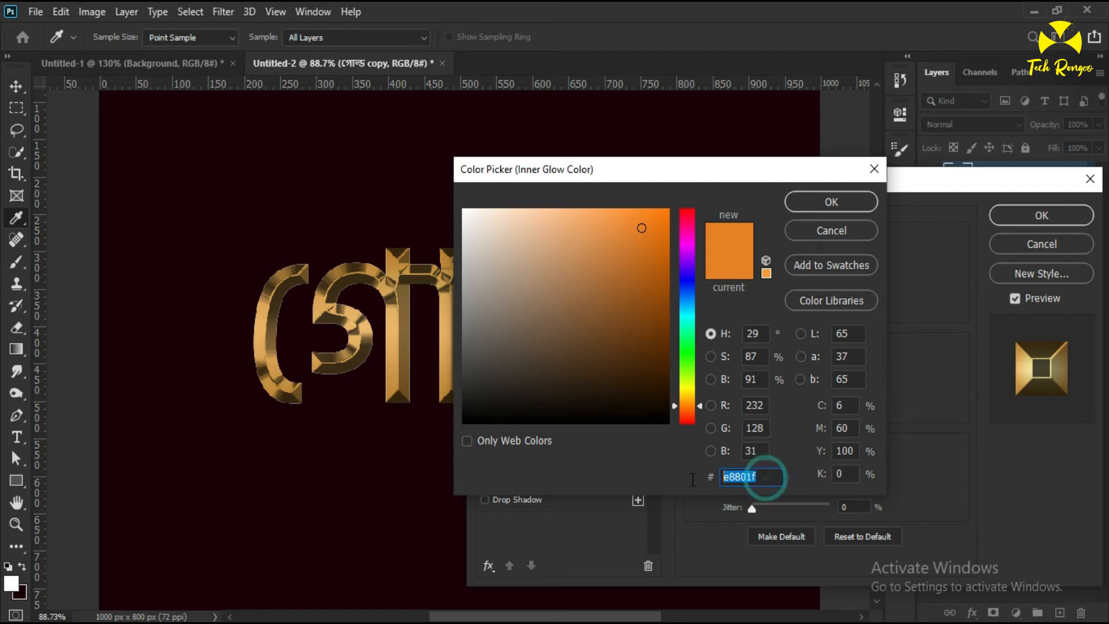
click(761, 475)
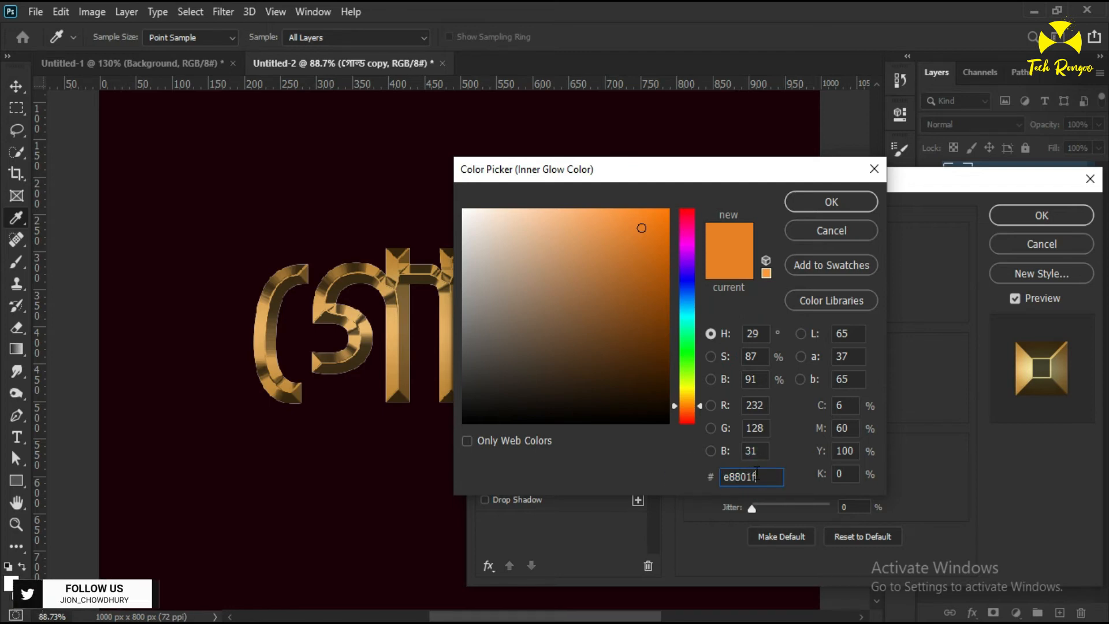
click(817, 203)
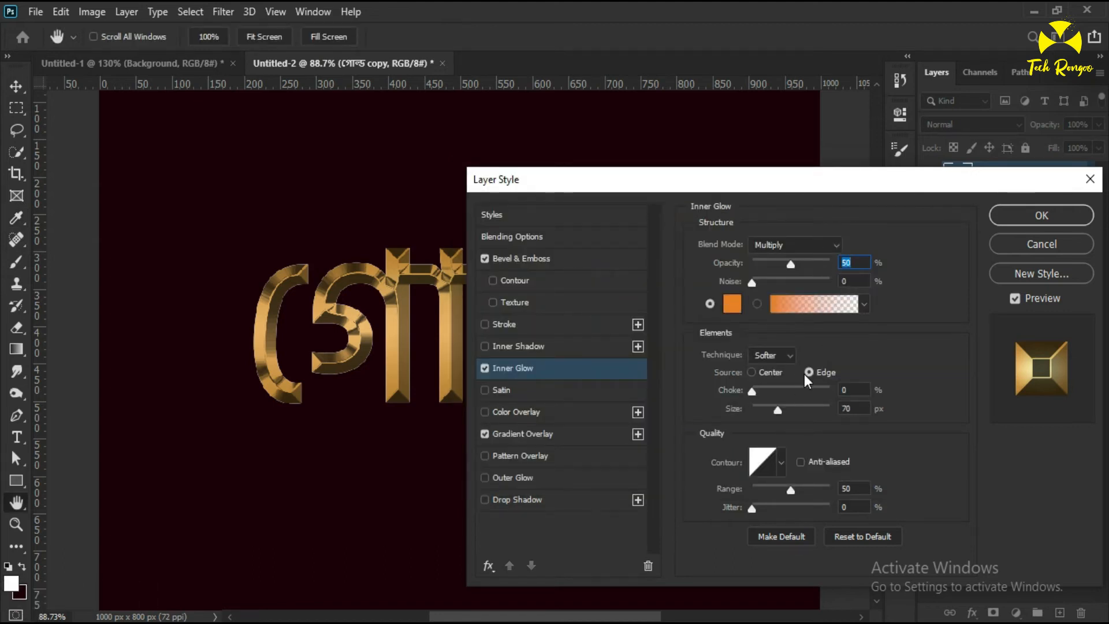
Set the Inner Glow size to 72 px with the Softer technique and apply the text copy's layer styles
click(852, 407)
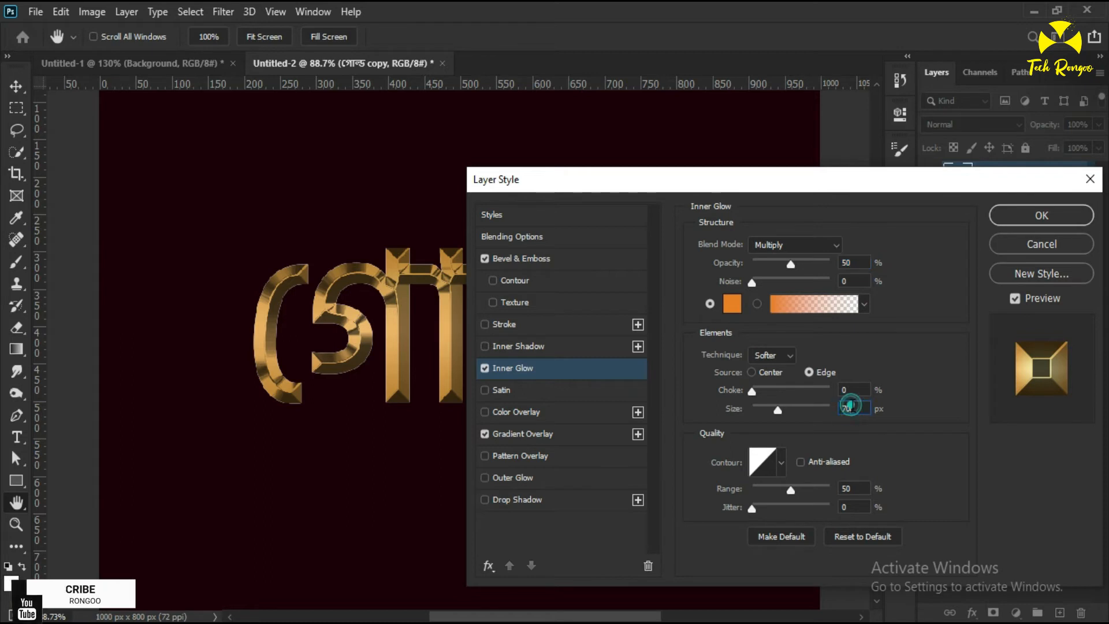
key(Up)
key(Up)
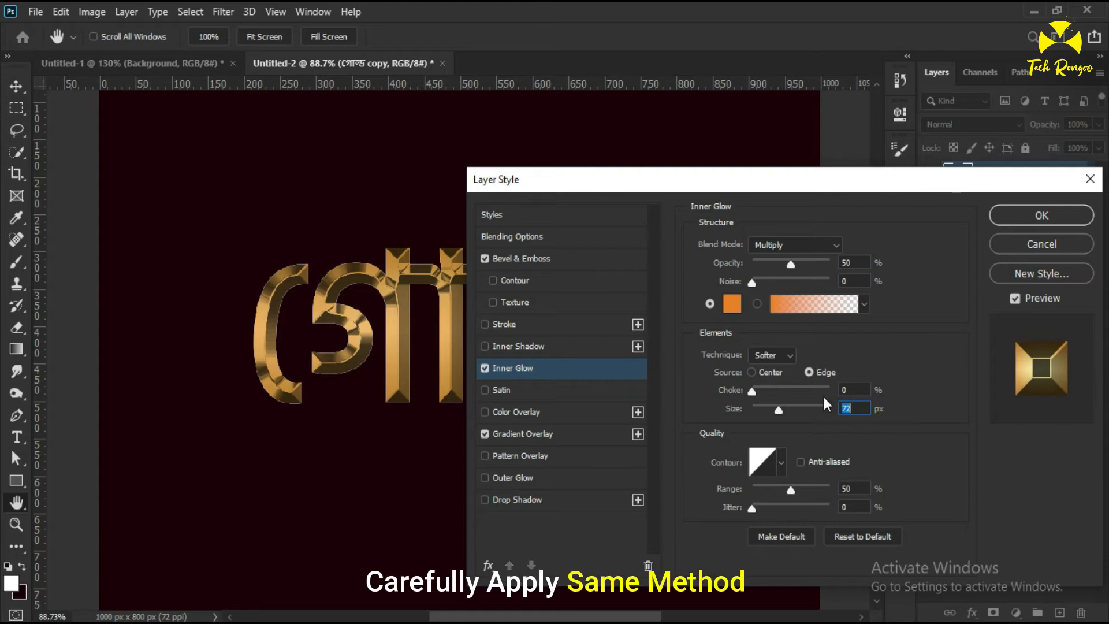
click(782, 355)
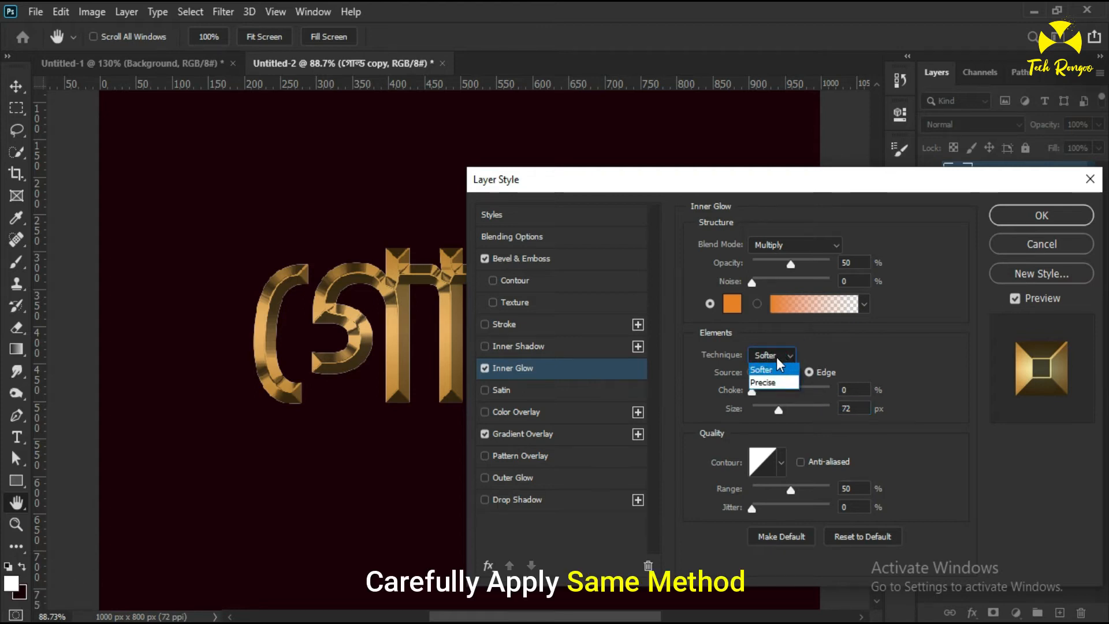
click(851, 339)
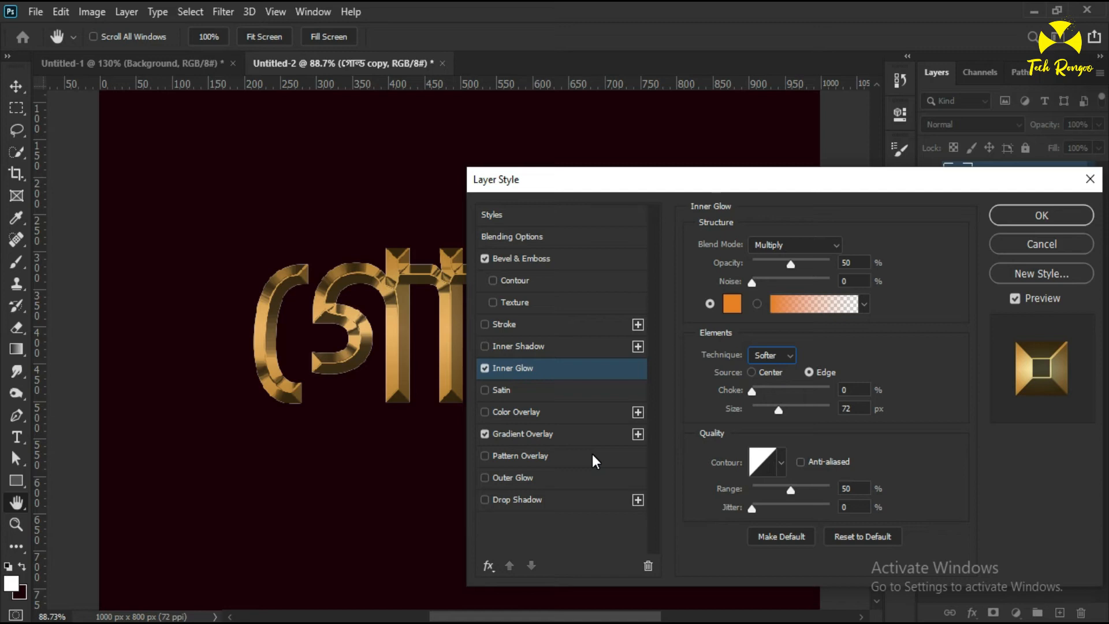
click(1040, 215)
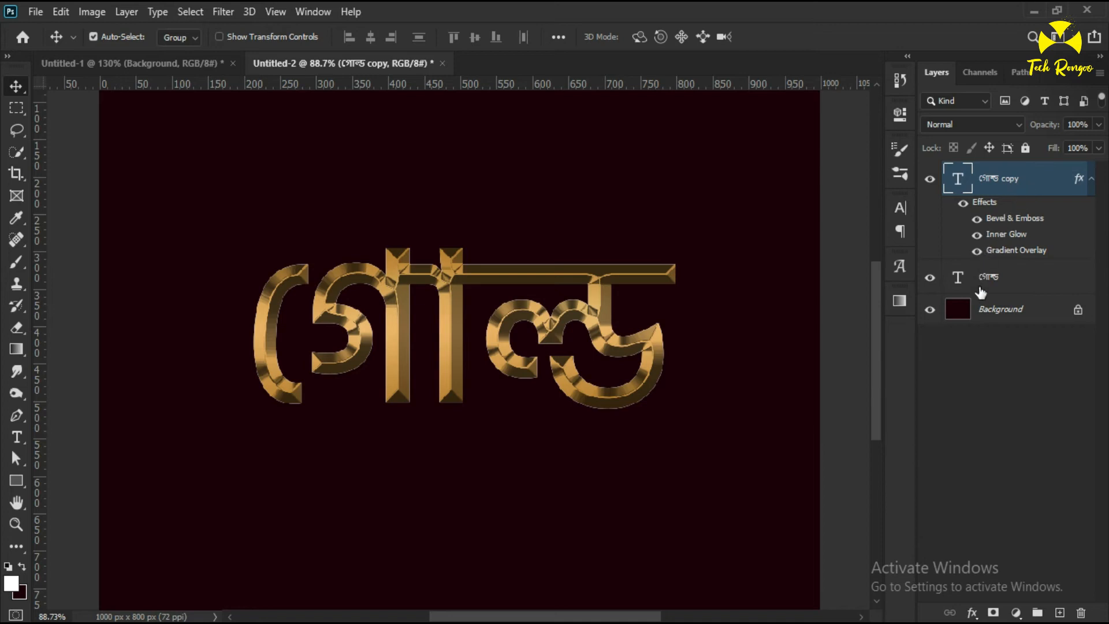
Add a 6 px Stroke positioned Outside to the original গোল্ড text layer
double_click(1001, 277)
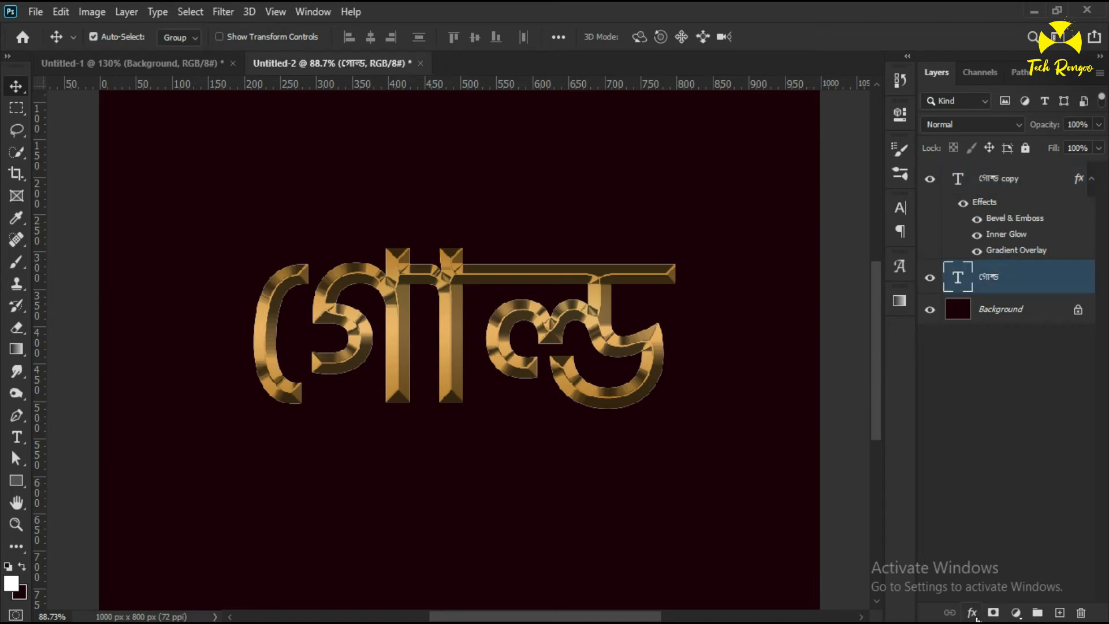
click(972, 614)
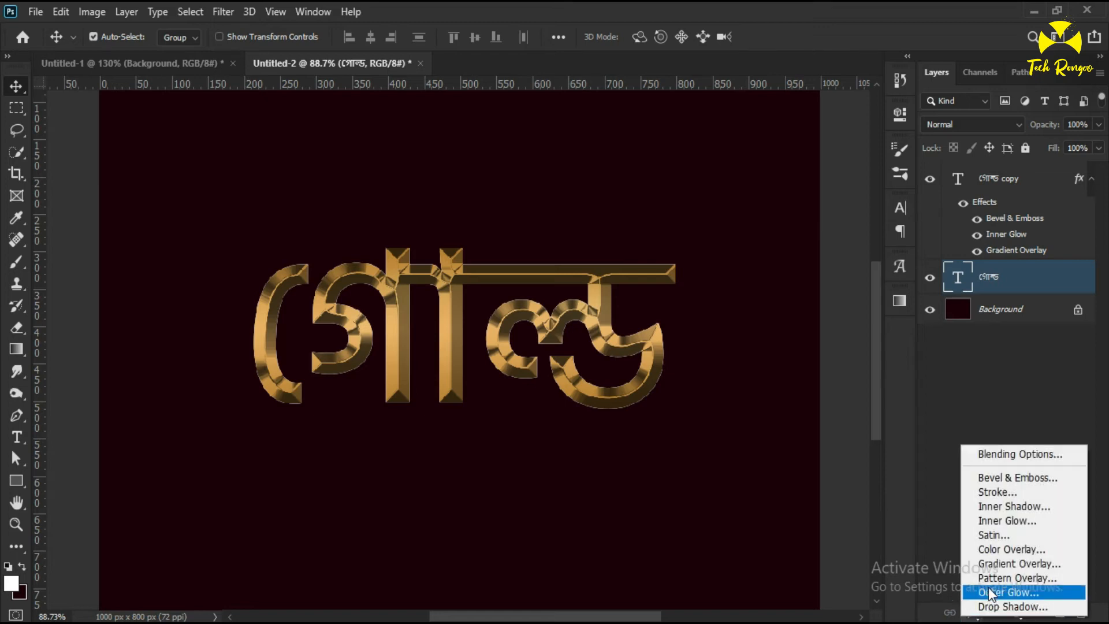
click(996, 492)
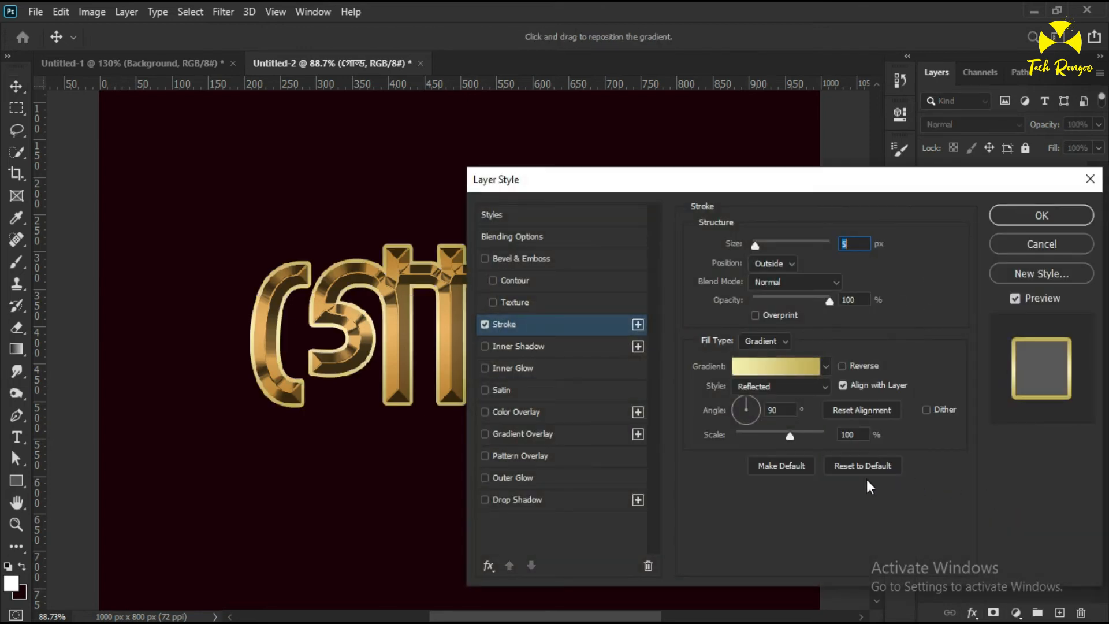
click(779, 264)
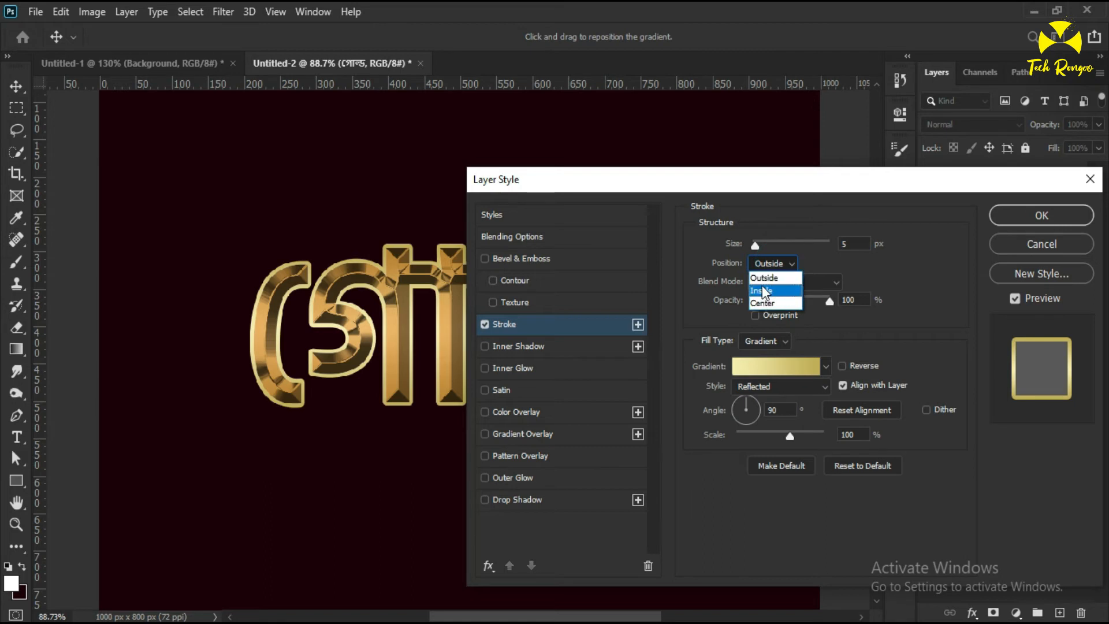
click(769, 279)
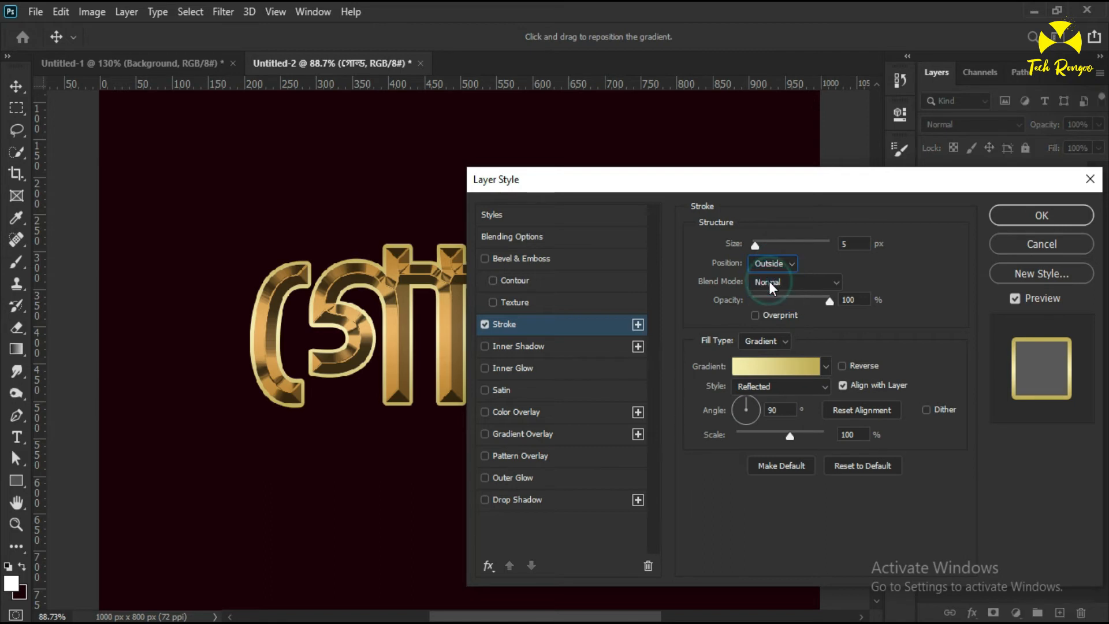
click(846, 243)
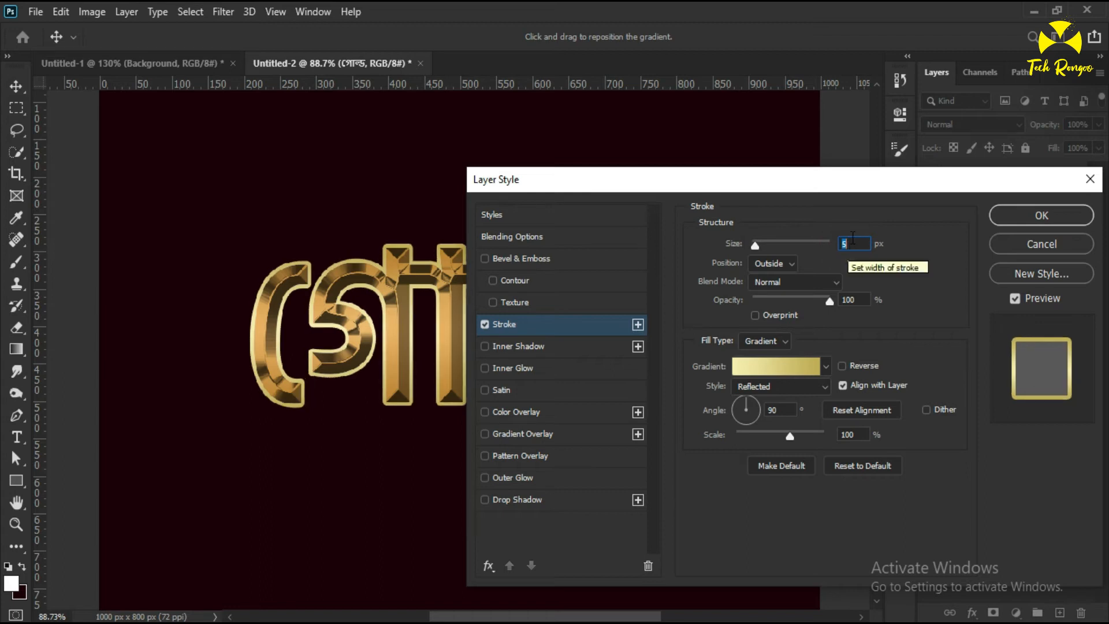
key(Up)
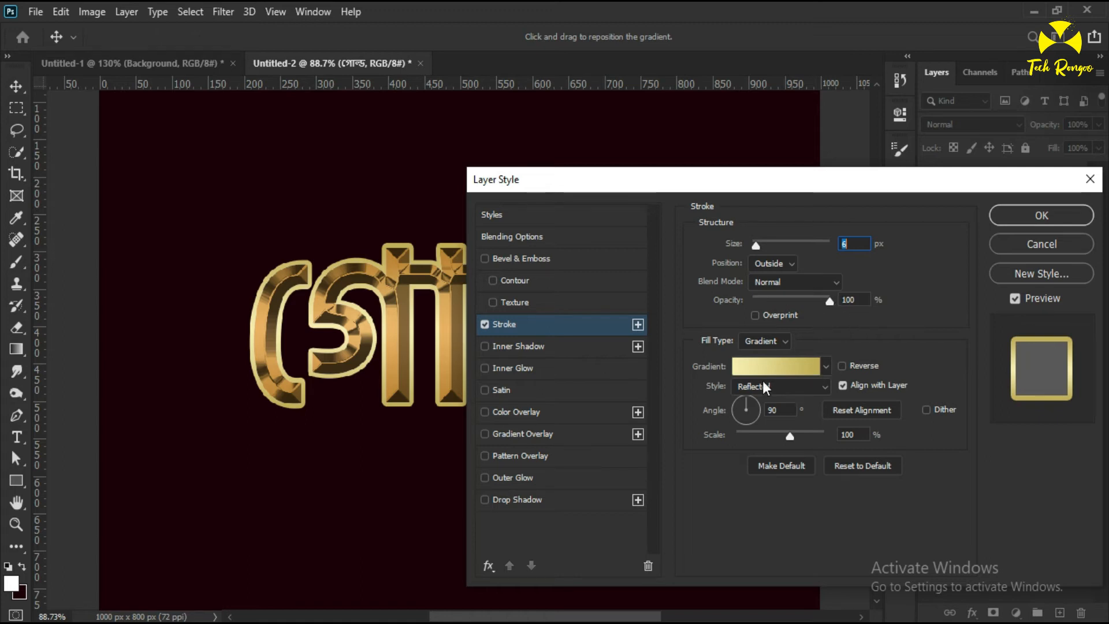
Fill the stroke with the Gold gradient preset in the Reflected style
click(805, 369)
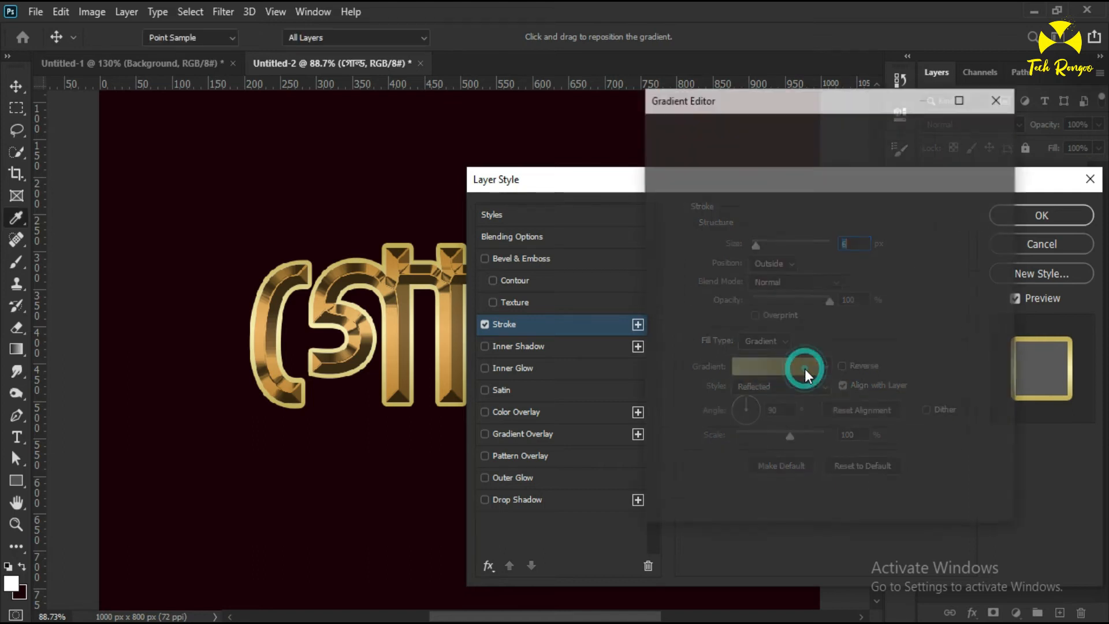
drag(920, 166, 926, 248)
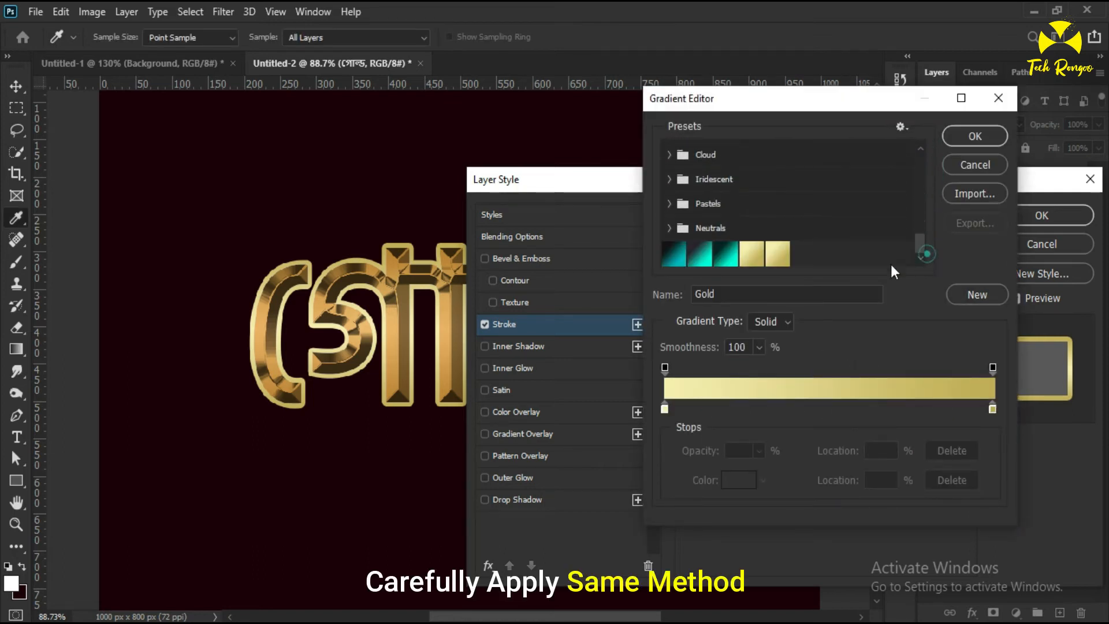
double_click(778, 254)
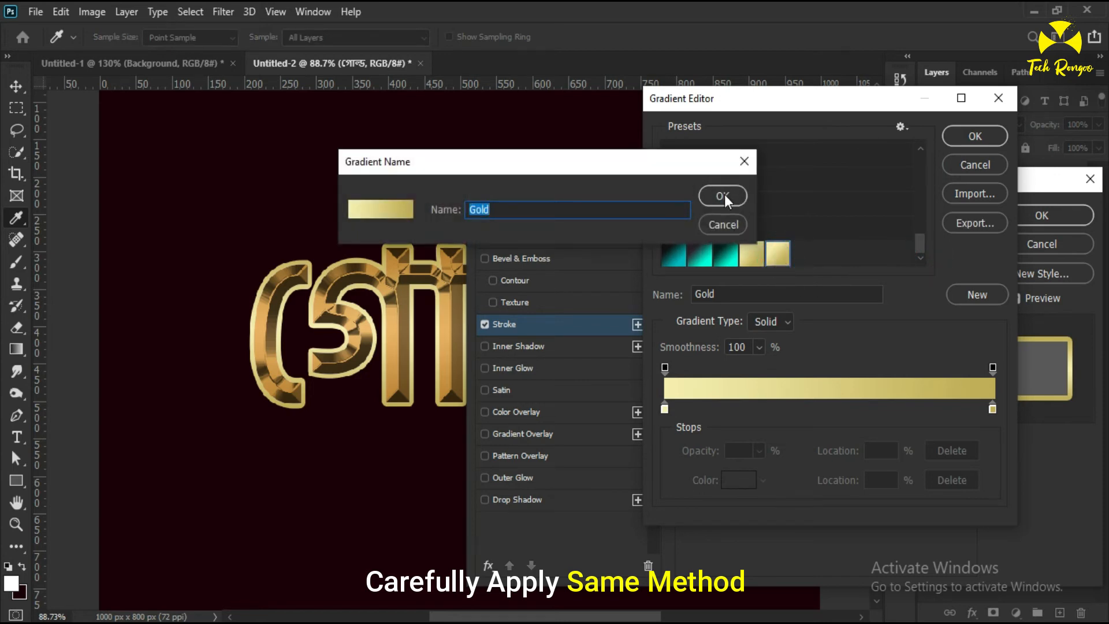
click(724, 195)
click(961, 137)
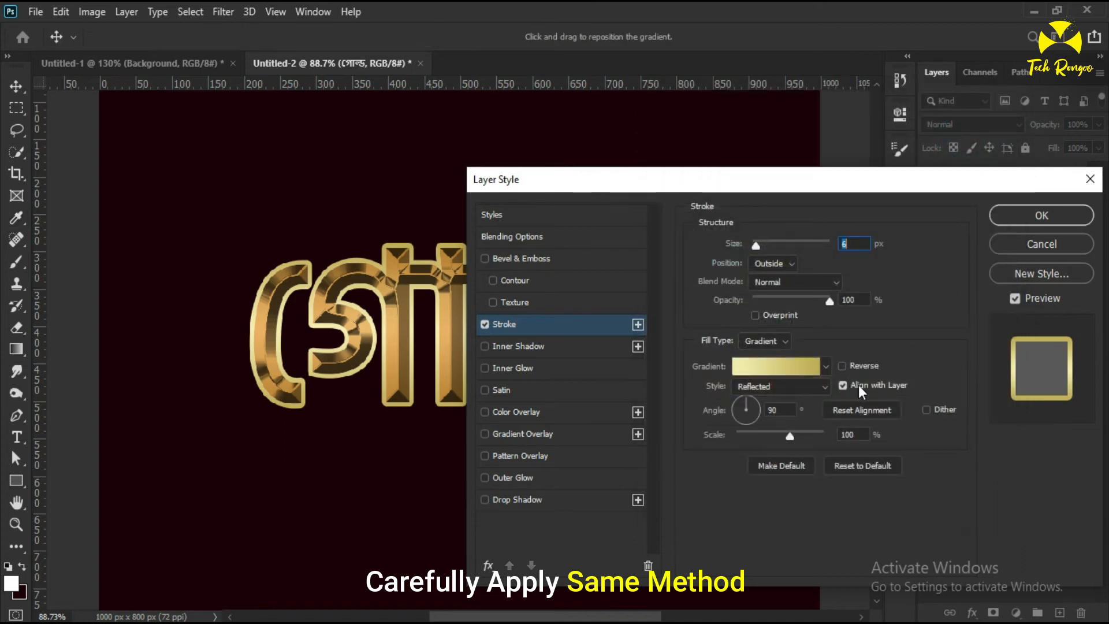
click(776, 386)
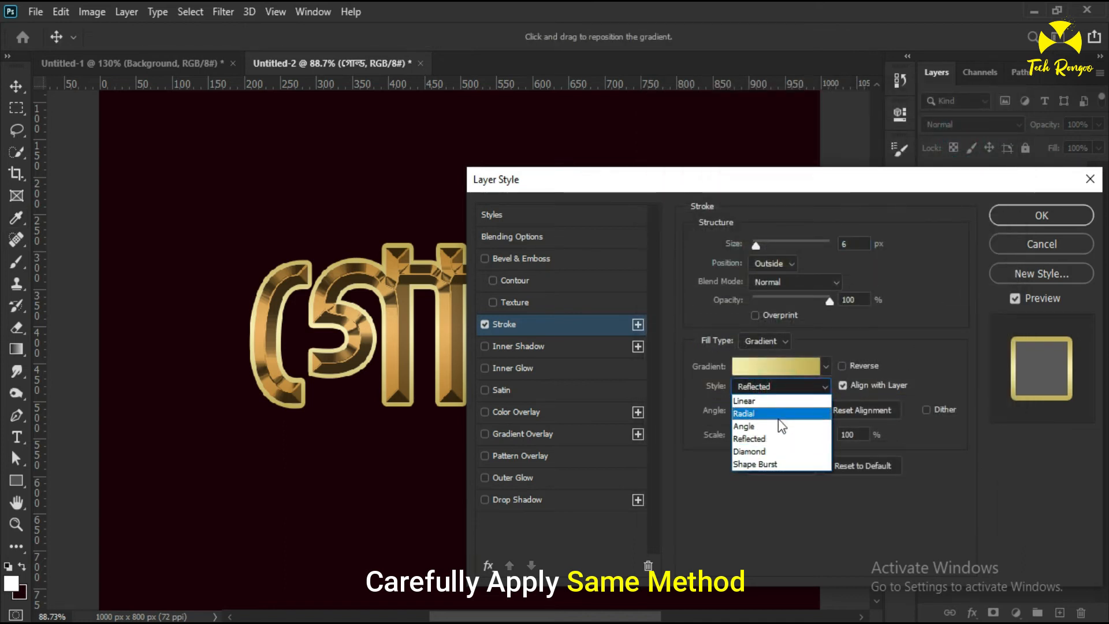
click(768, 439)
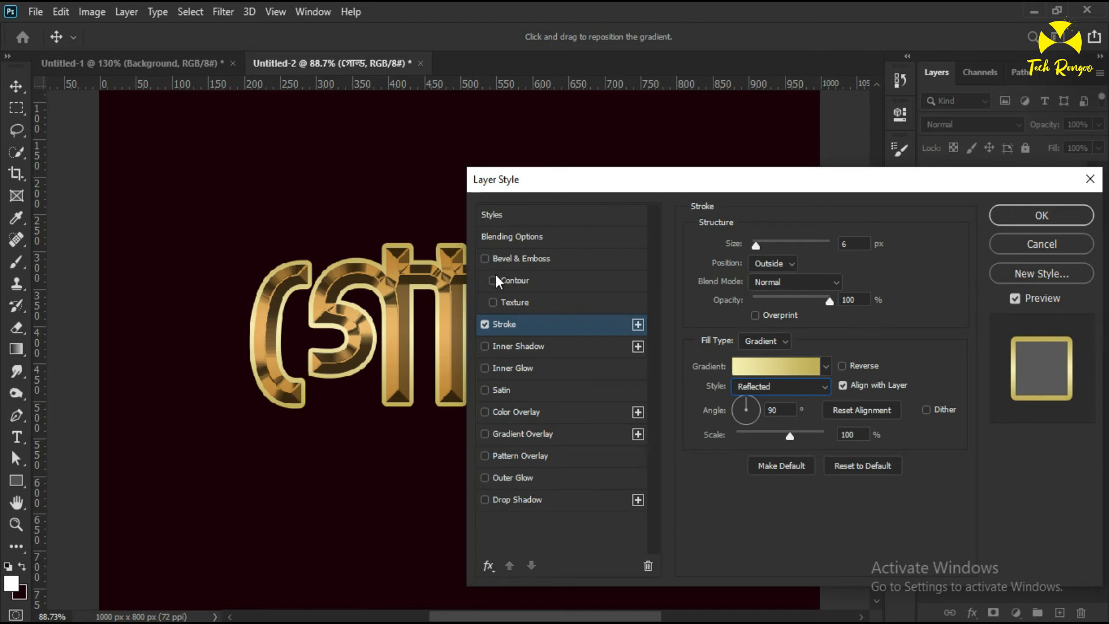
Add Bevel & Emboss to the original text layer with the Stroke Emboss style and Chisel Hard technique
click(523, 258)
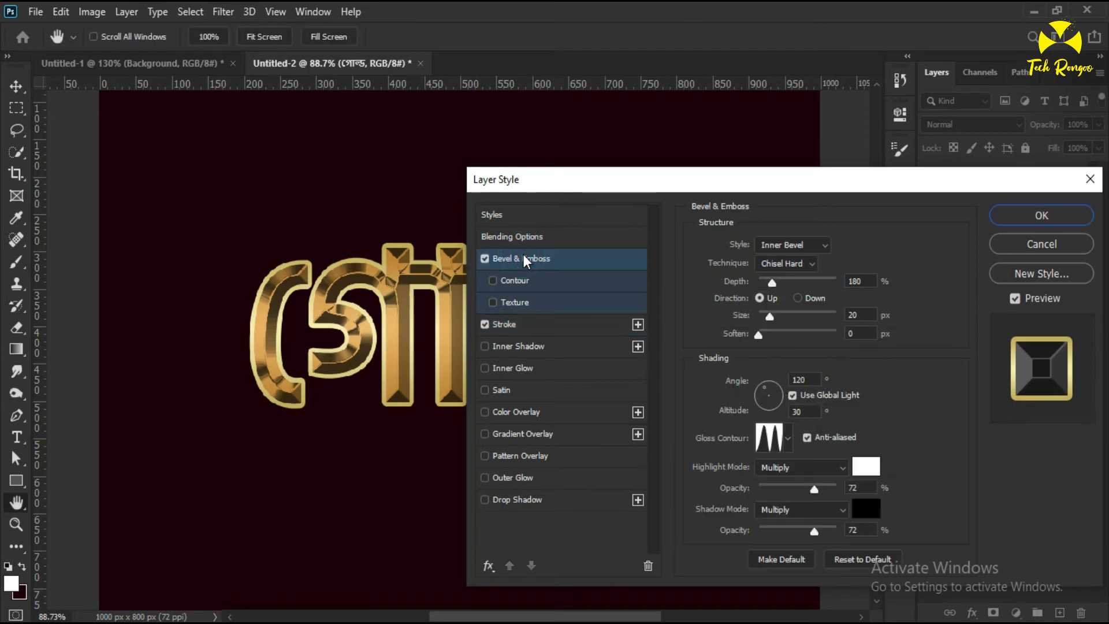
click(791, 262)
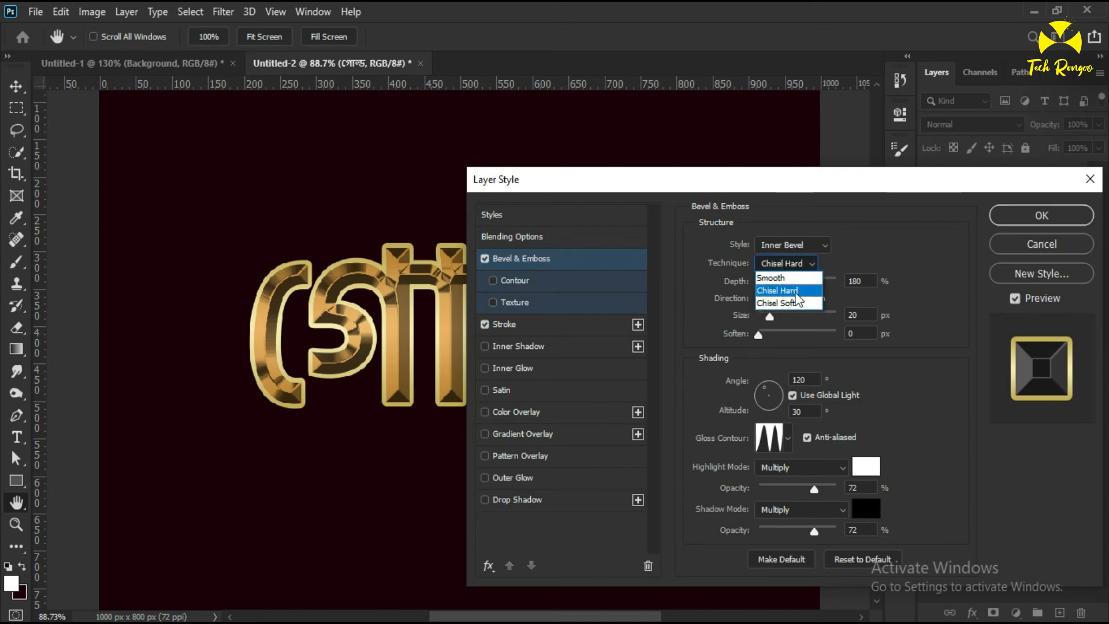
click(794, 244)
click(789, 243)
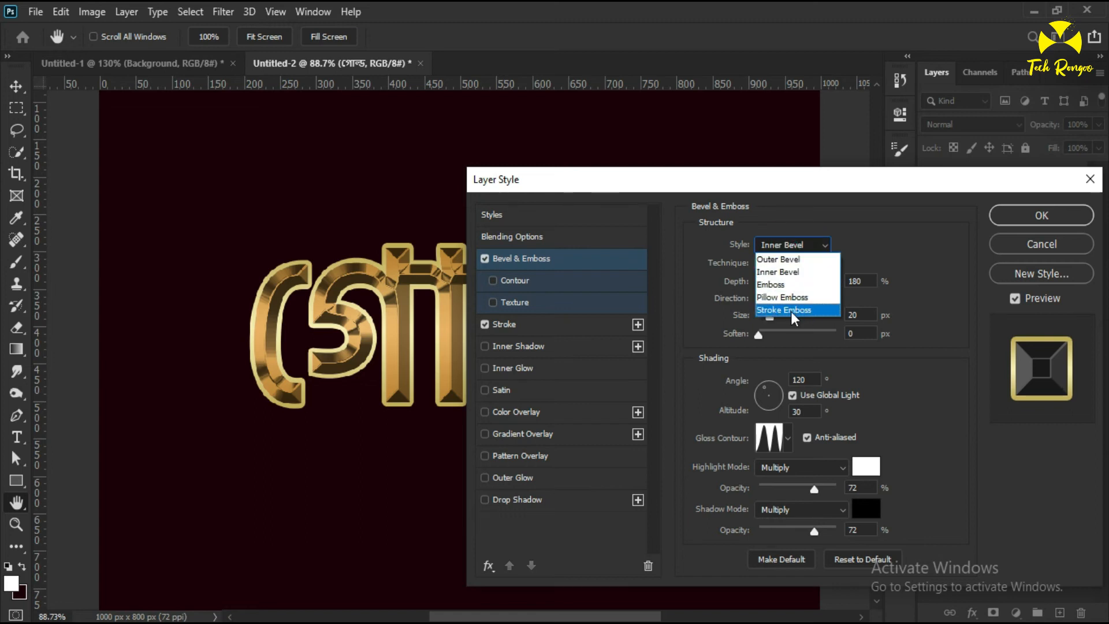
click(809, 307)
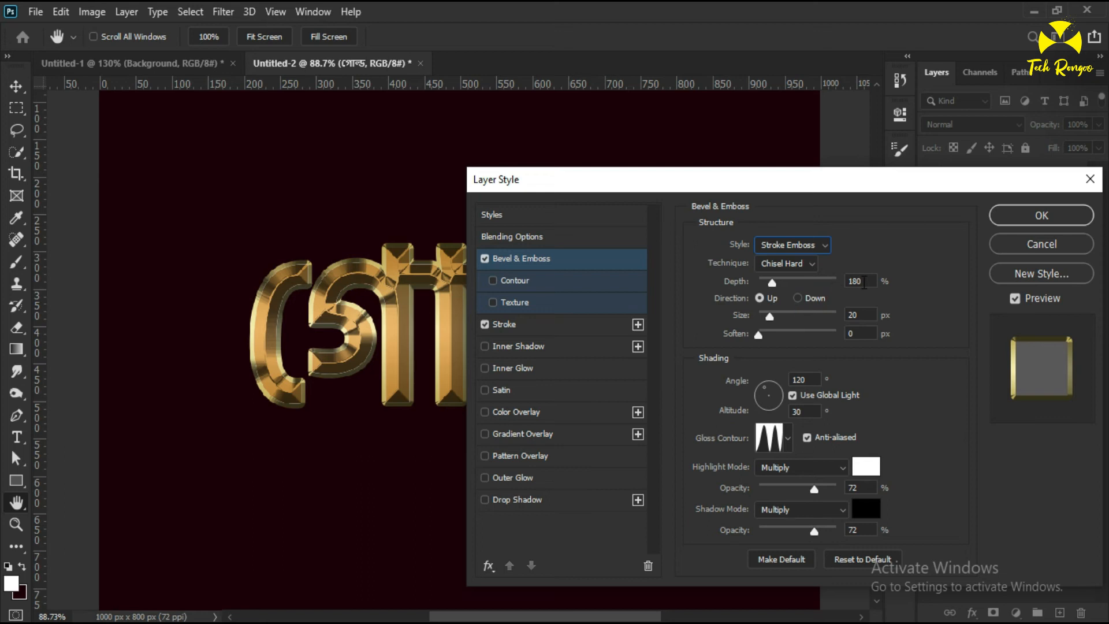
Try smaller and larger sizes for the stroke bevel and return the size to 20 px
click(863, 281)
click(860, 282)
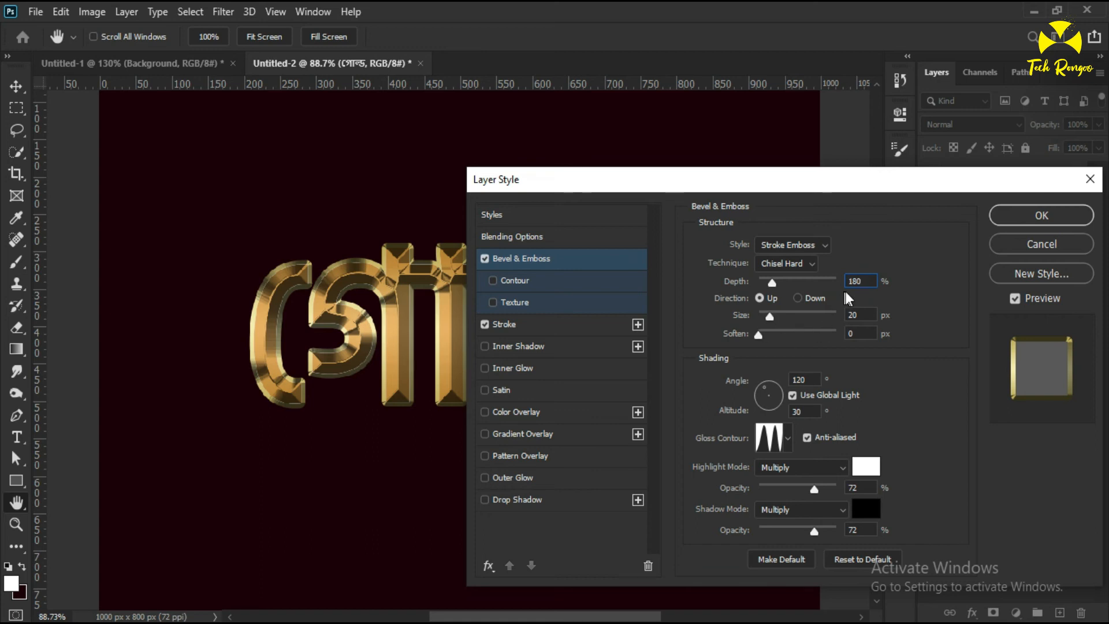
click(863, 311)
double_click(864, 311)
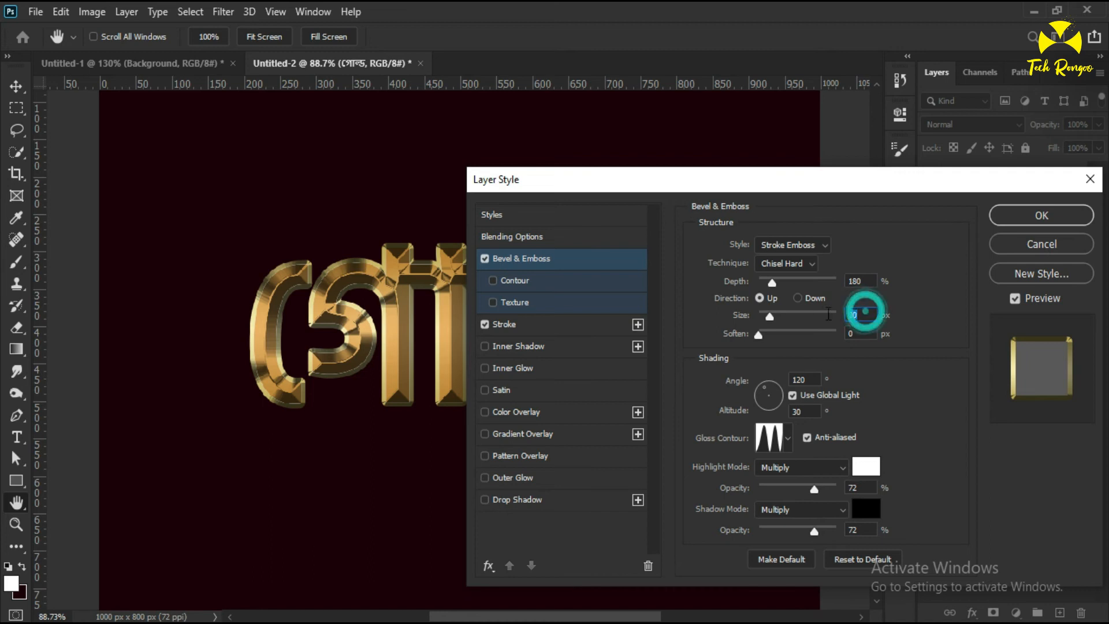
key(Down)
key(Down)
key(Down)
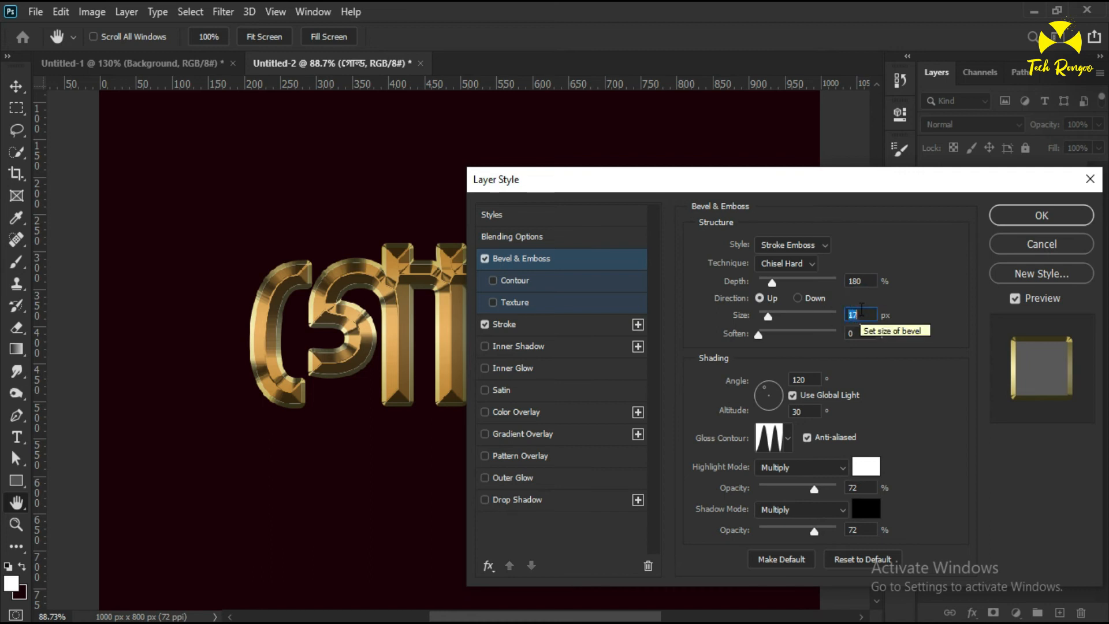
key(Up)
key(Up)
key(Up)
key(Up)
key(Up)
key(Up)
key(Up)
key(Up)
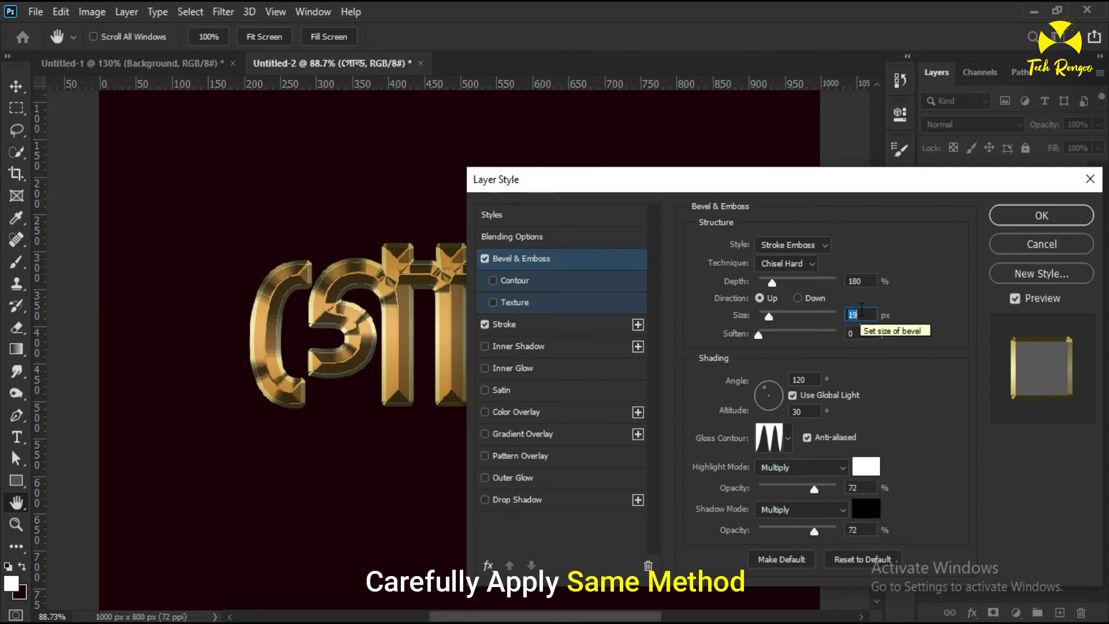
key(Up)
key(Up)
key(Up)
key(Down)
key(Down)
click(862, 311)
key(Down)
key(Down)
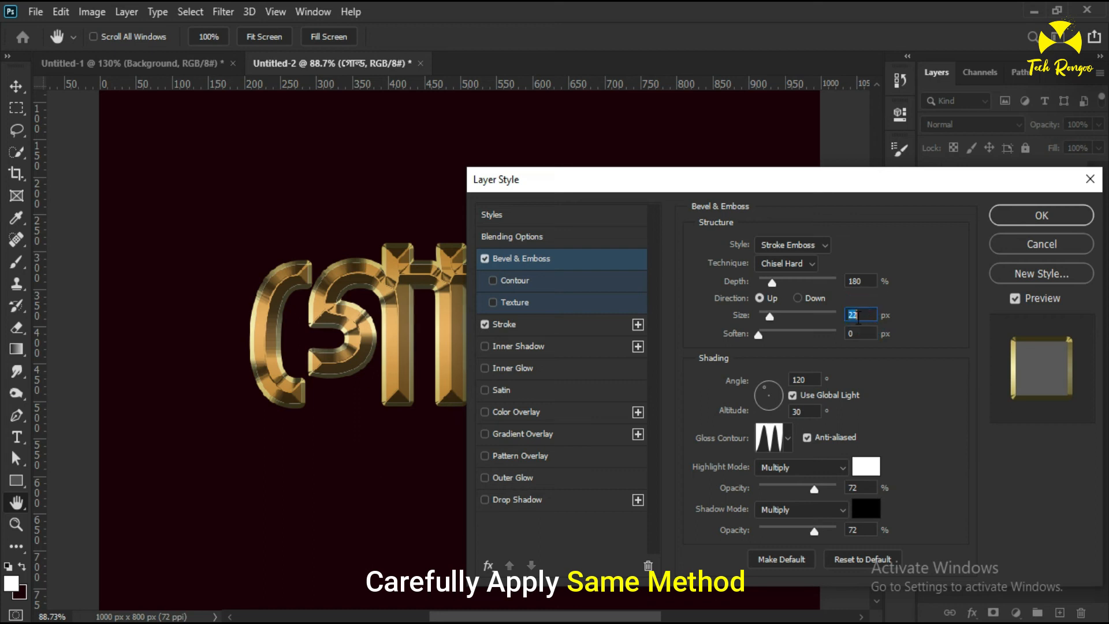
key(Down)
click(860, 312)
Choose the double-ring gloss contour for the stroke bevel and enable its Contour option
click(789, 440)
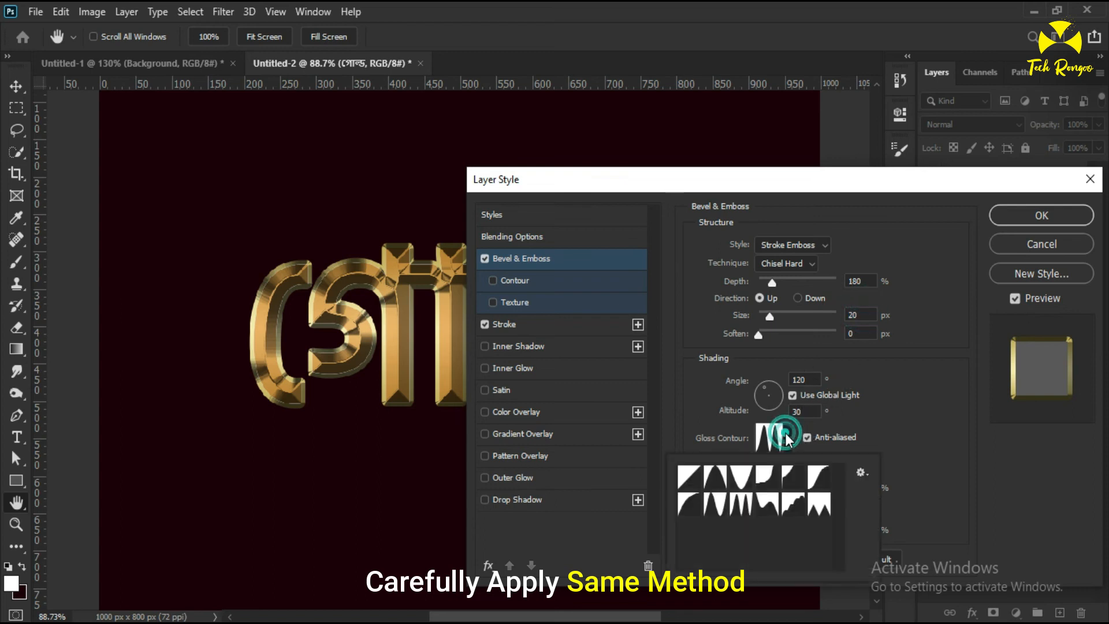
click(744, 506)
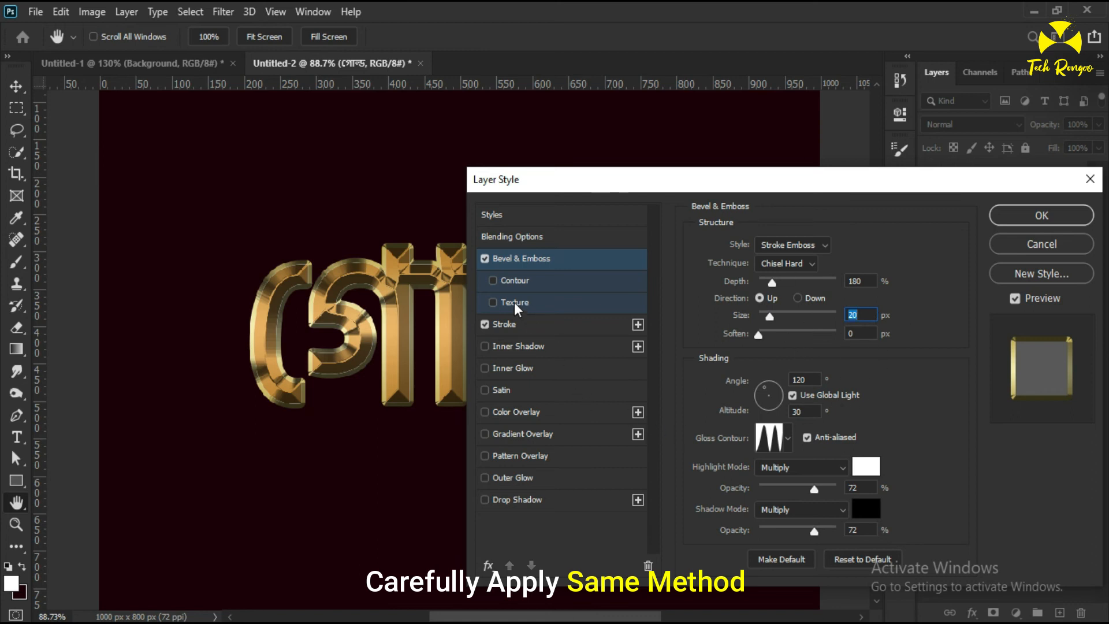
click(493, 280)
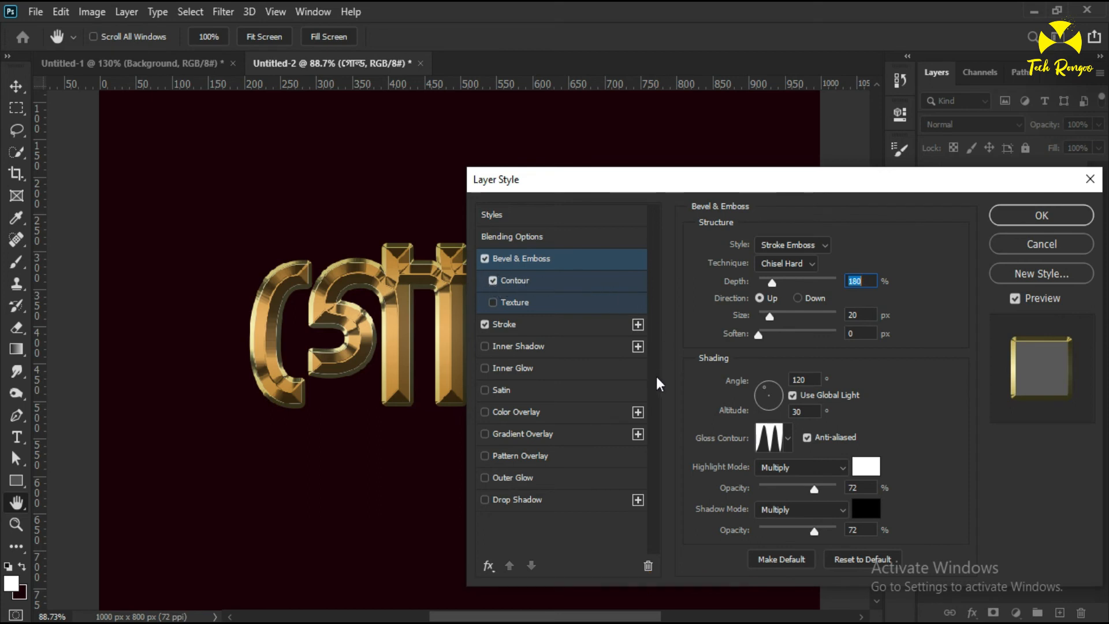
Add an Outer Glow to the original text layer with the orange glow color #e8801f
click(526, 477)
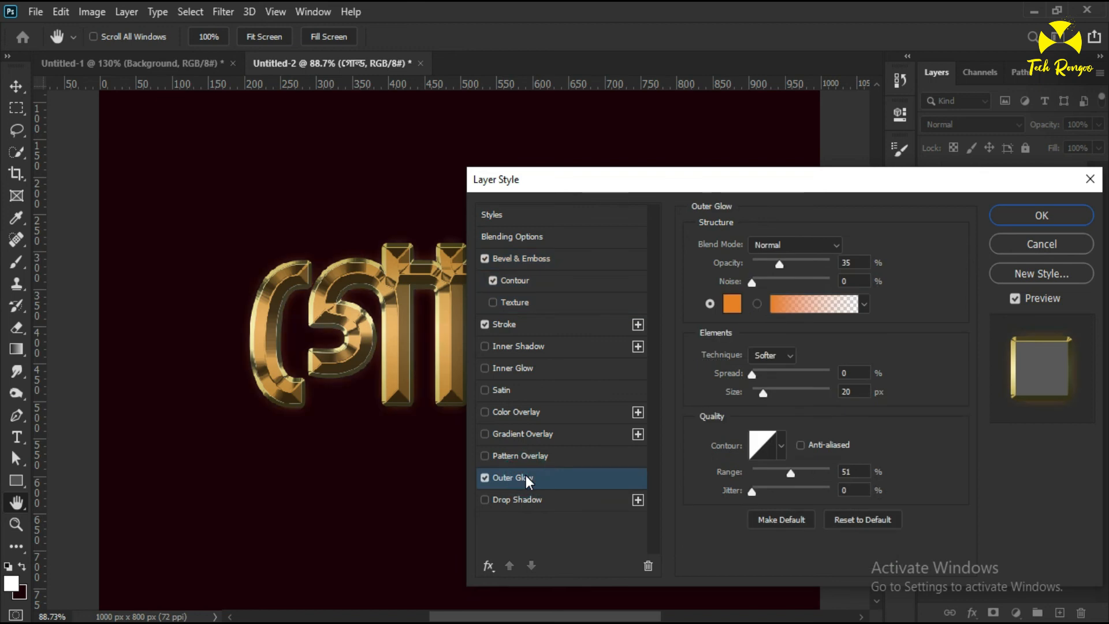
click(732, 304)
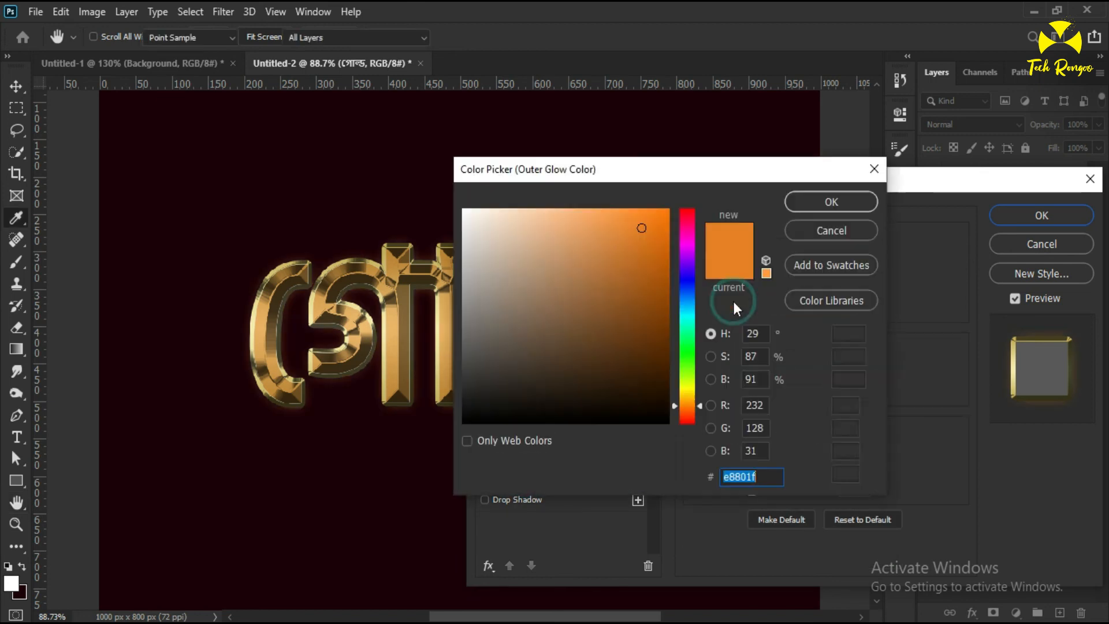
click(755, 475)
click(757, 476)
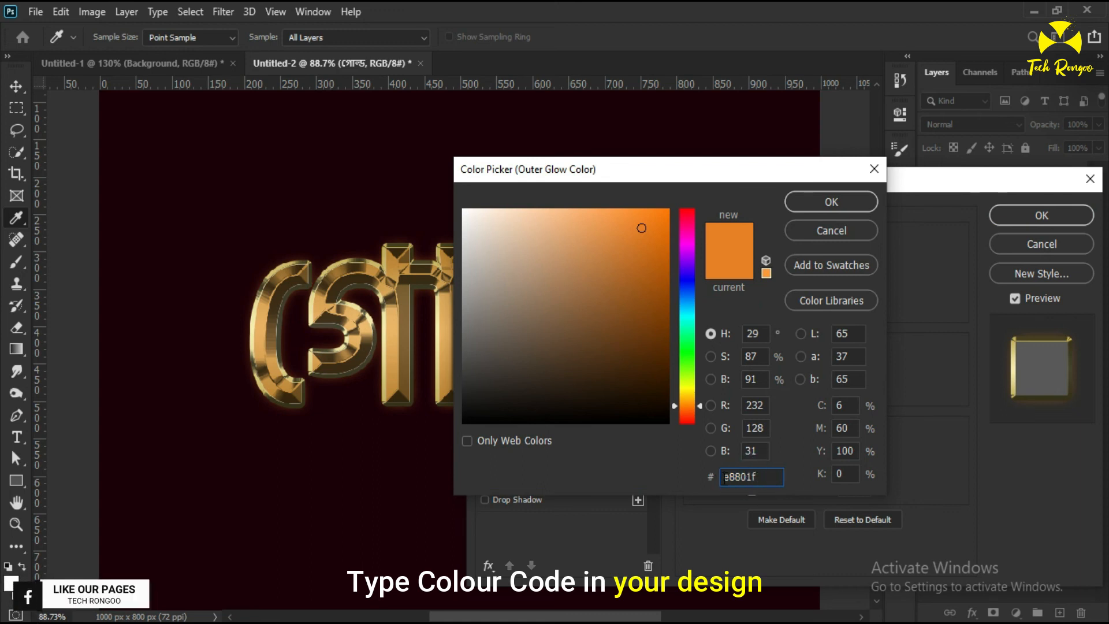
click(833, 199)
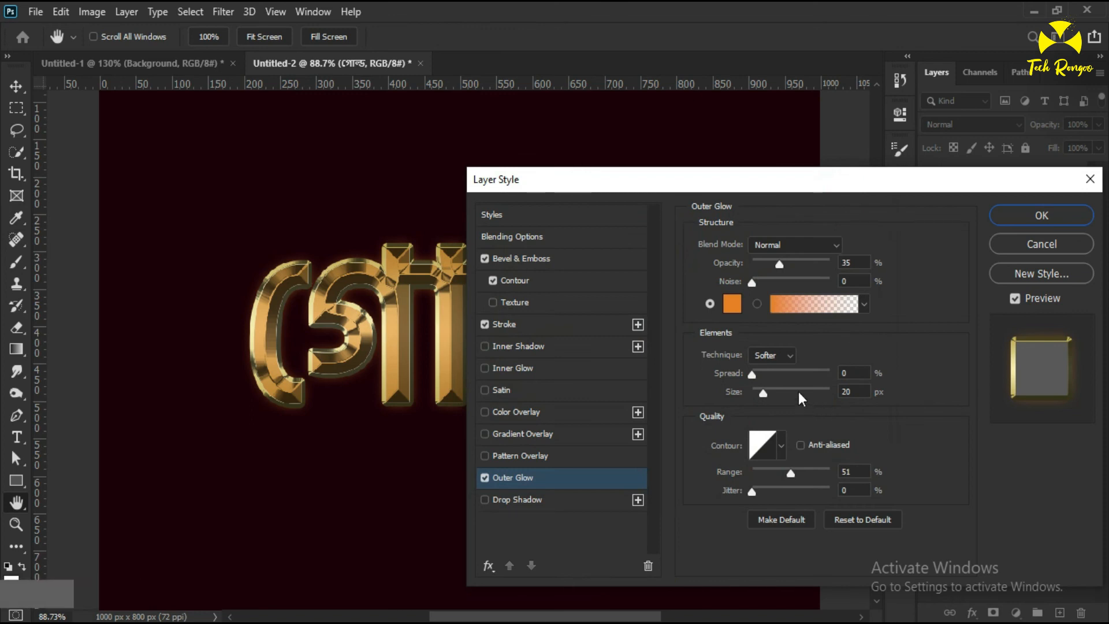
Set the outer glow's size to 15 px and its opacity to 35%
click(856, 391)
key(Down)
key(Down)
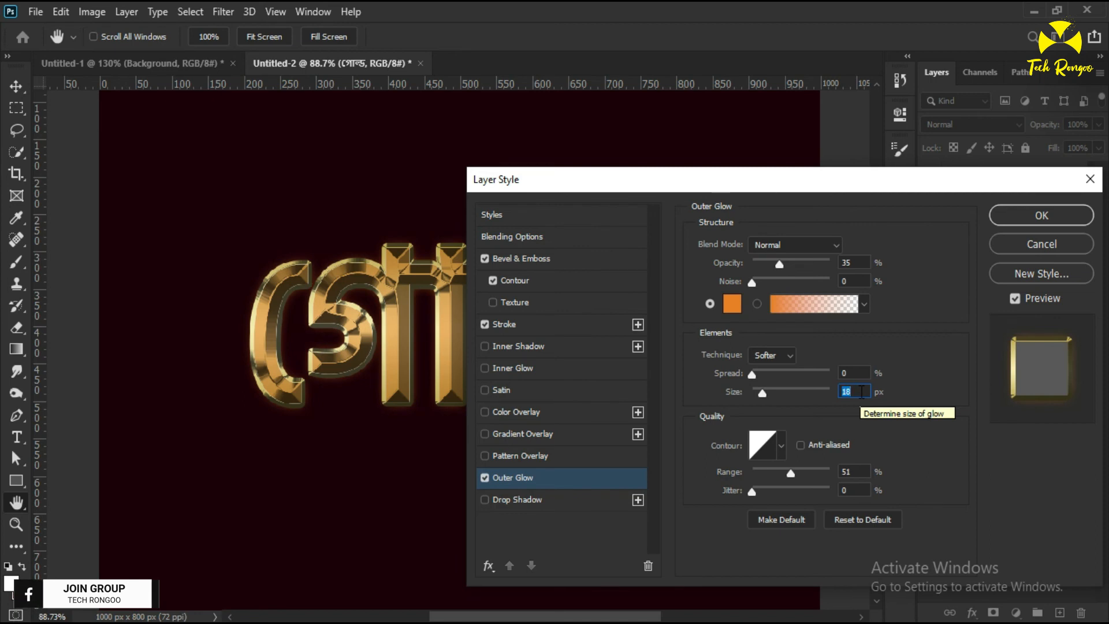
key(Down)
key(Down)
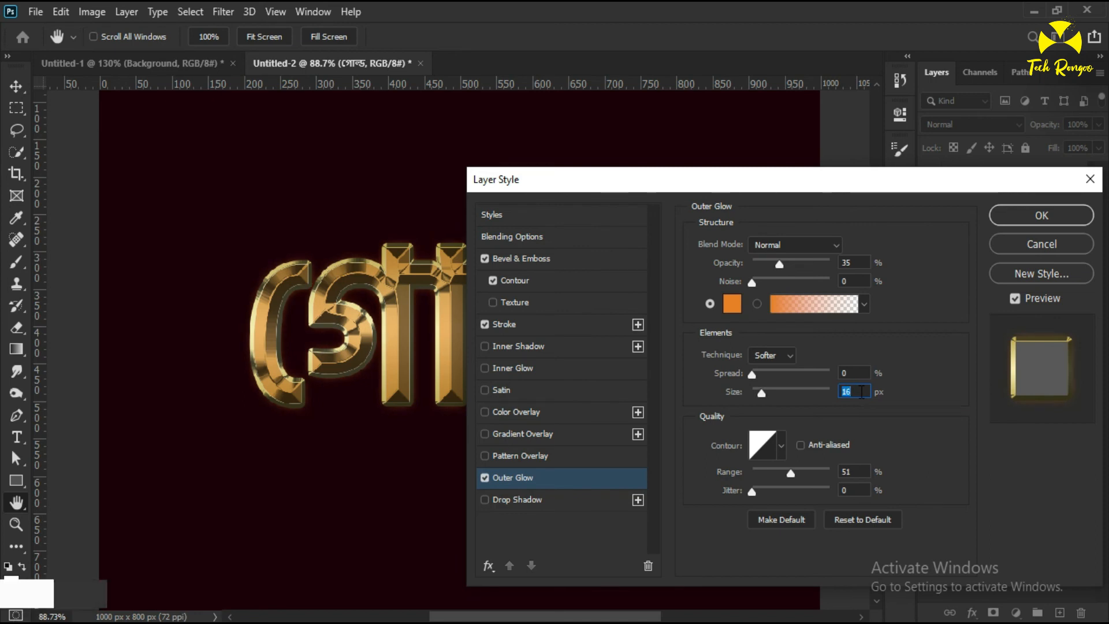
key(Down)
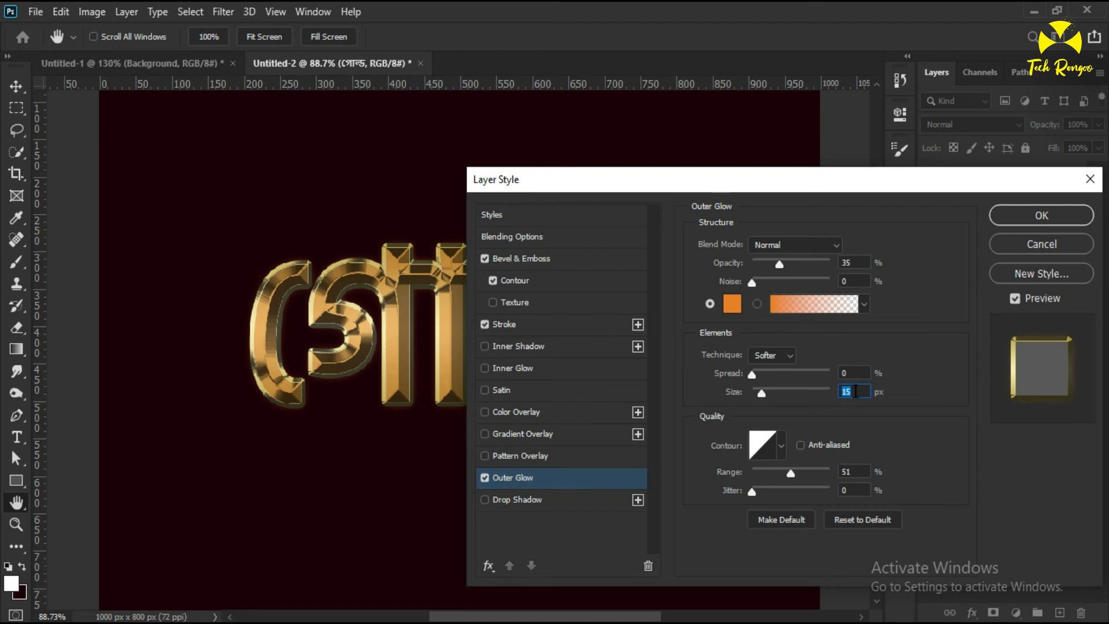
mouse_move(781, 261)
mouse_down()
mouse_move(820, 265)
mouse_move(779, 262)
mouse_up()
scroll(848, 259, up, 1)
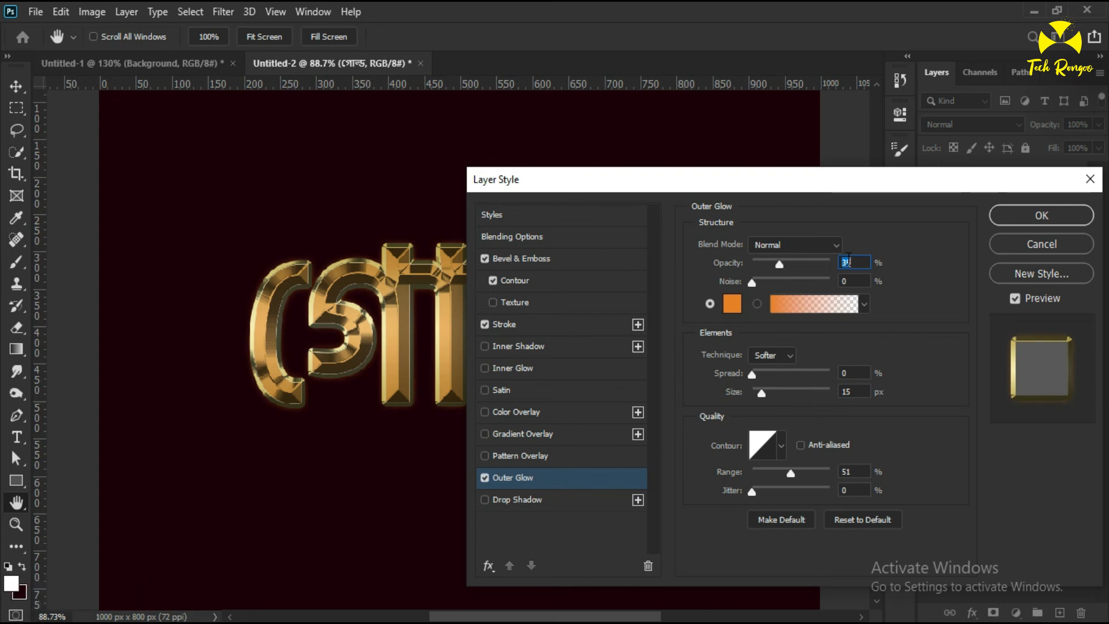
click(863, 263)
click(863, 263)
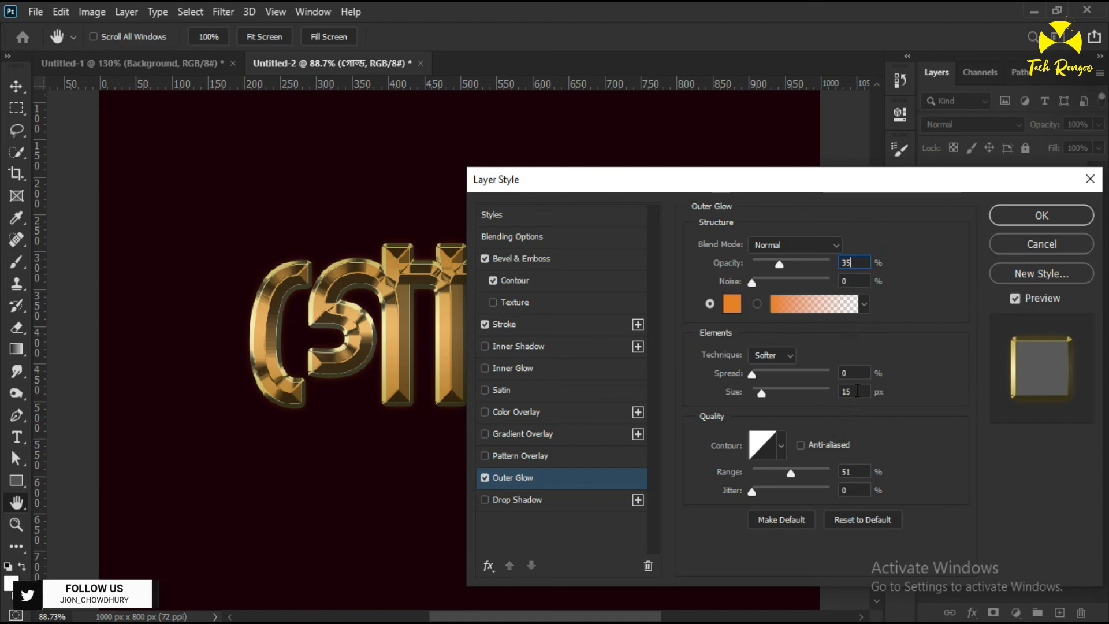
Set the outer glow's range to 48%, apply the layer style and return to the Move tool
click(861, 472)
key(Up)
key(Up)
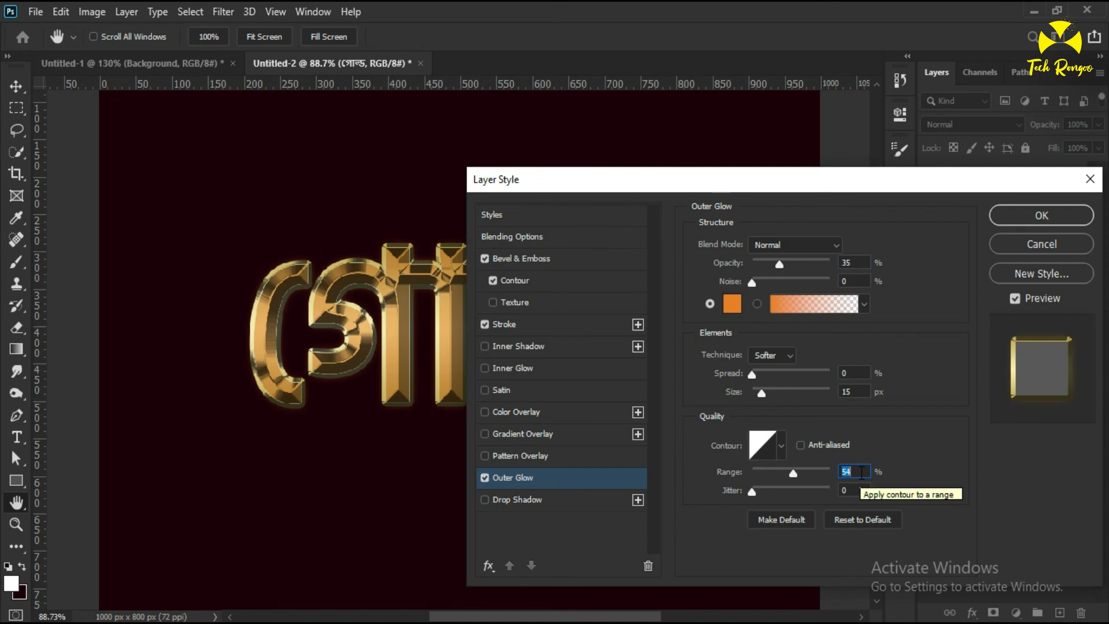
key(Down)
key(Down)
key(Down)
key(Down)
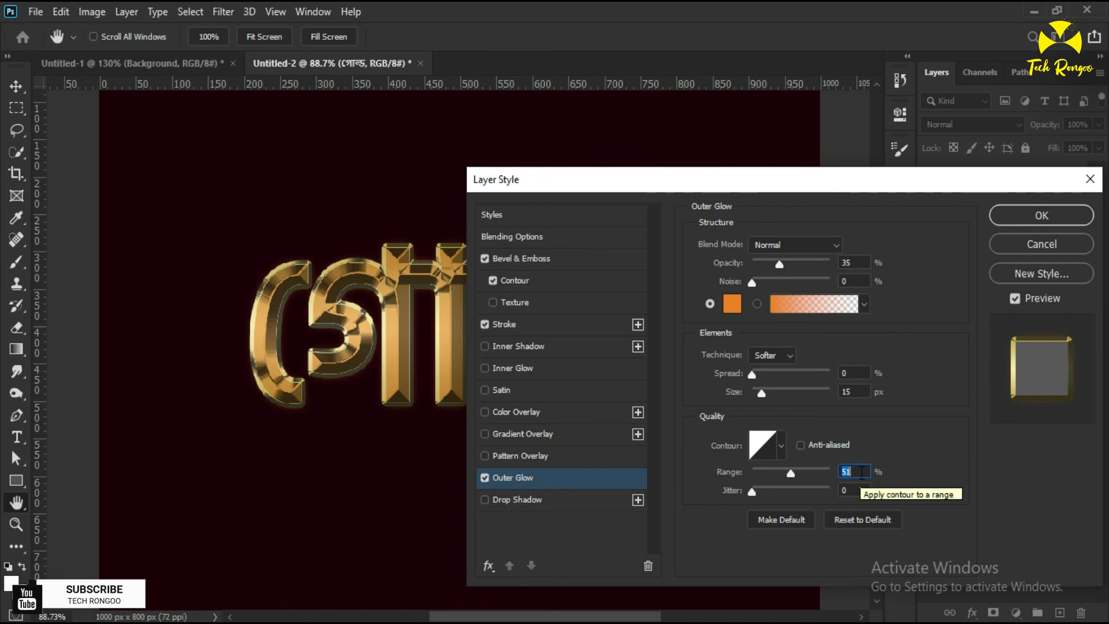
key(Down)
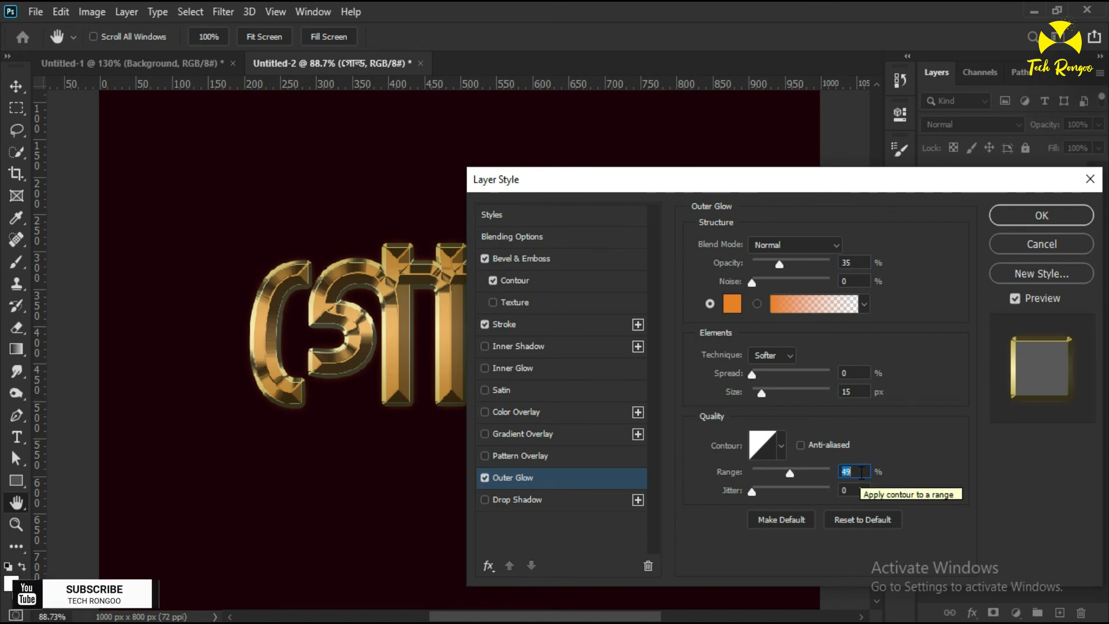
text(48)
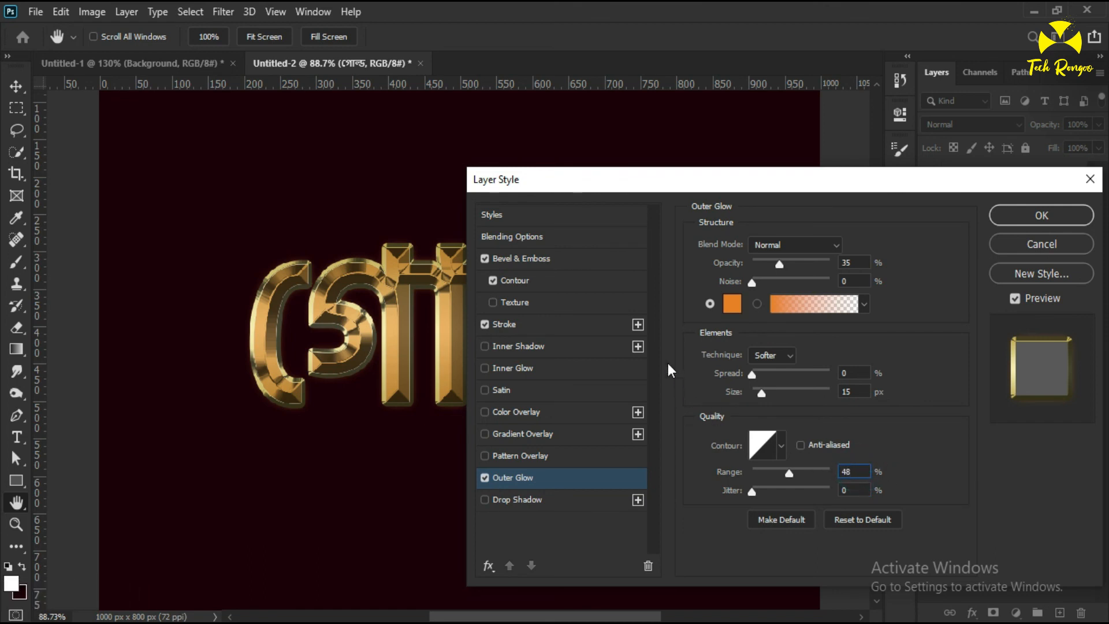
click(1016, 218)
key(v)
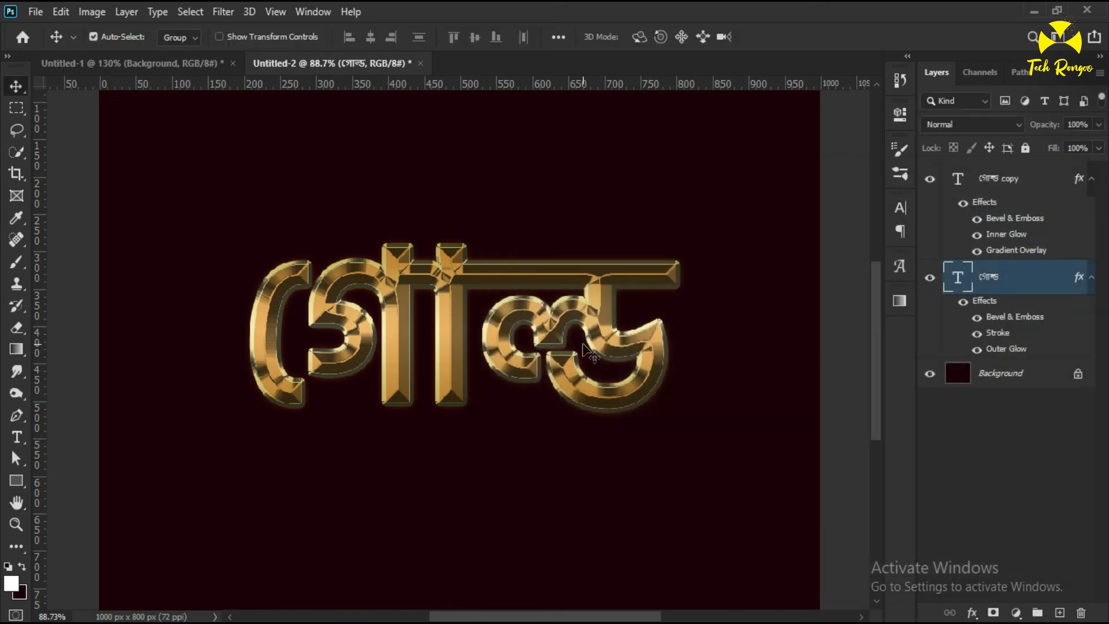
click(23, 85)
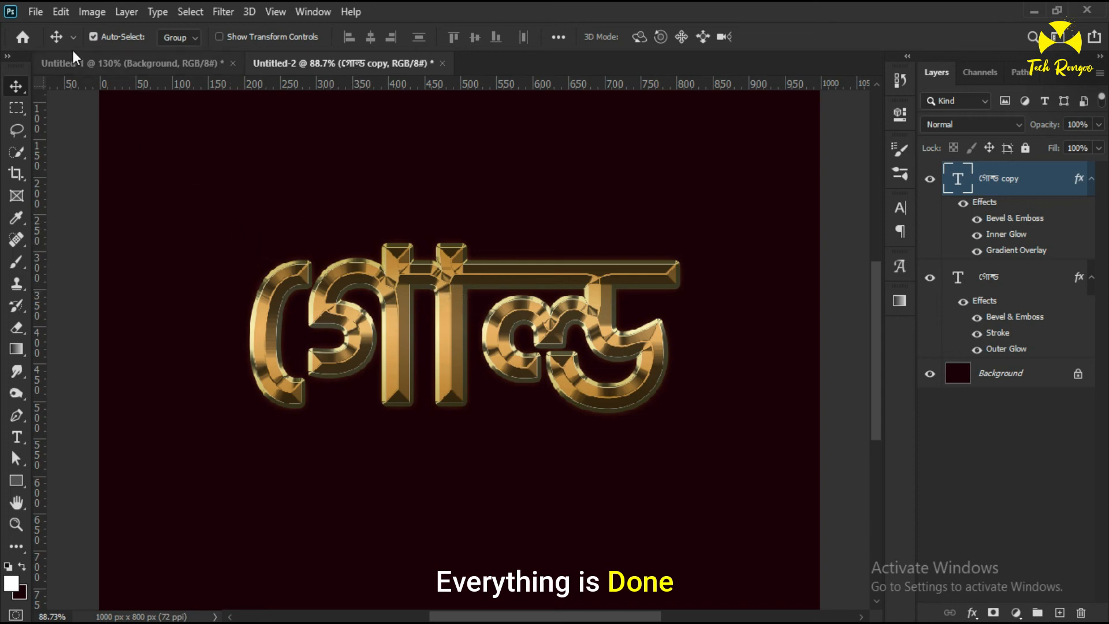
Examine the file formats offered for saving the document on the computer, and cancel without saving
click(36, 12)
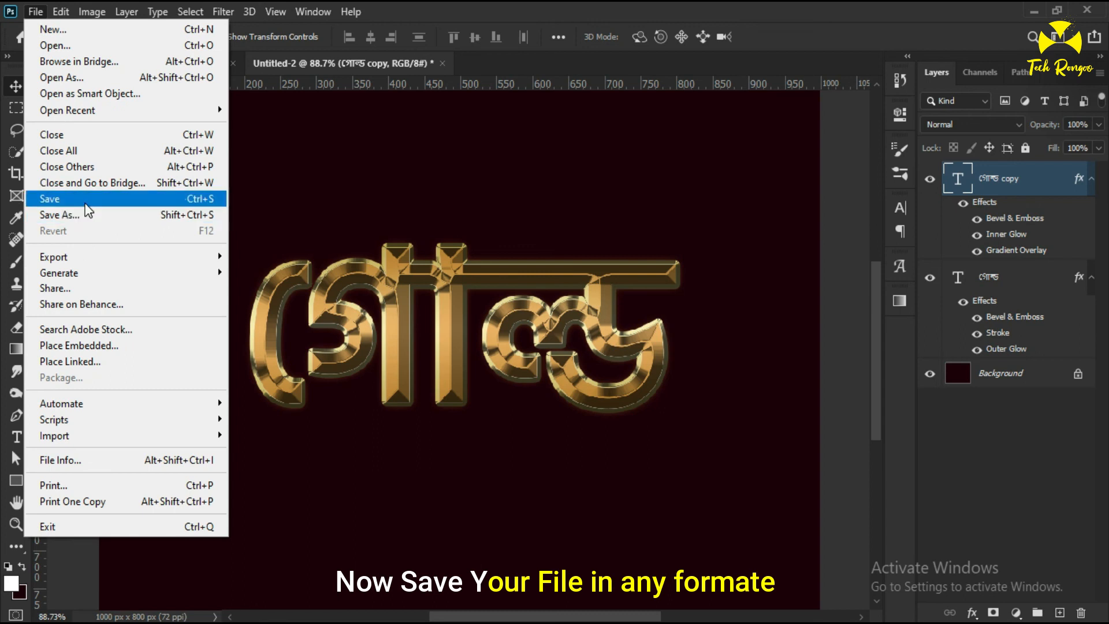
click(128, 207)
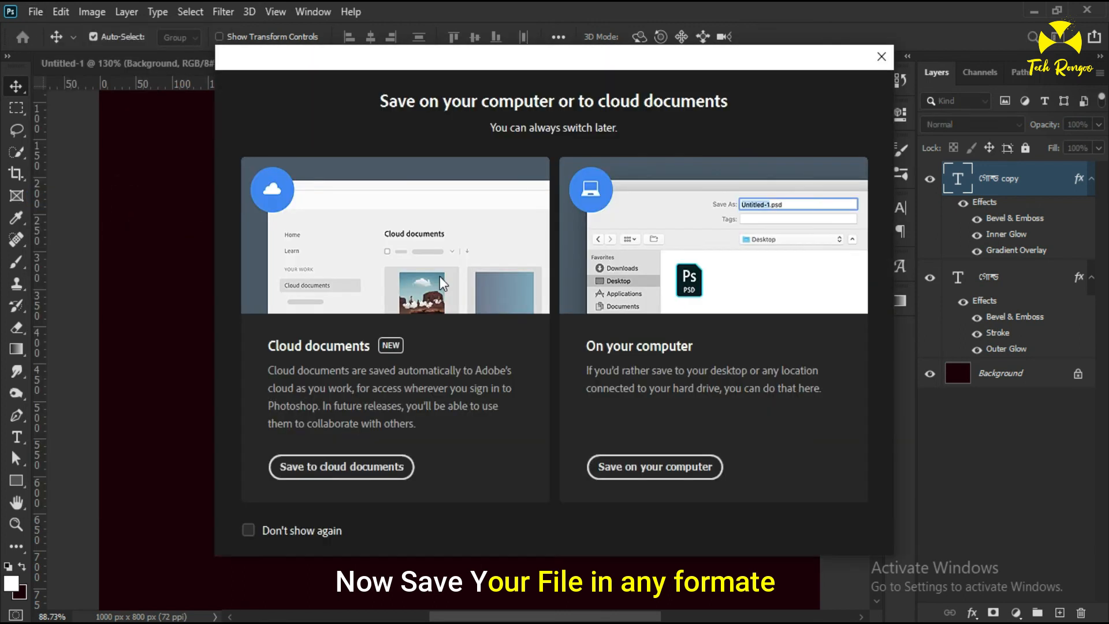
click(647, 466)
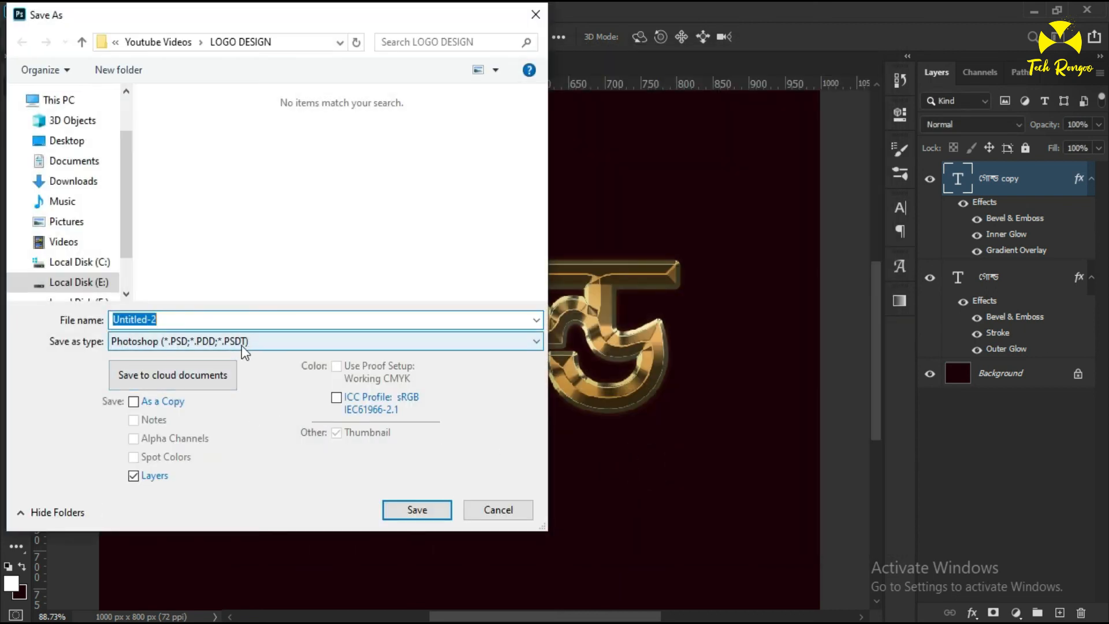
click(216, 341)
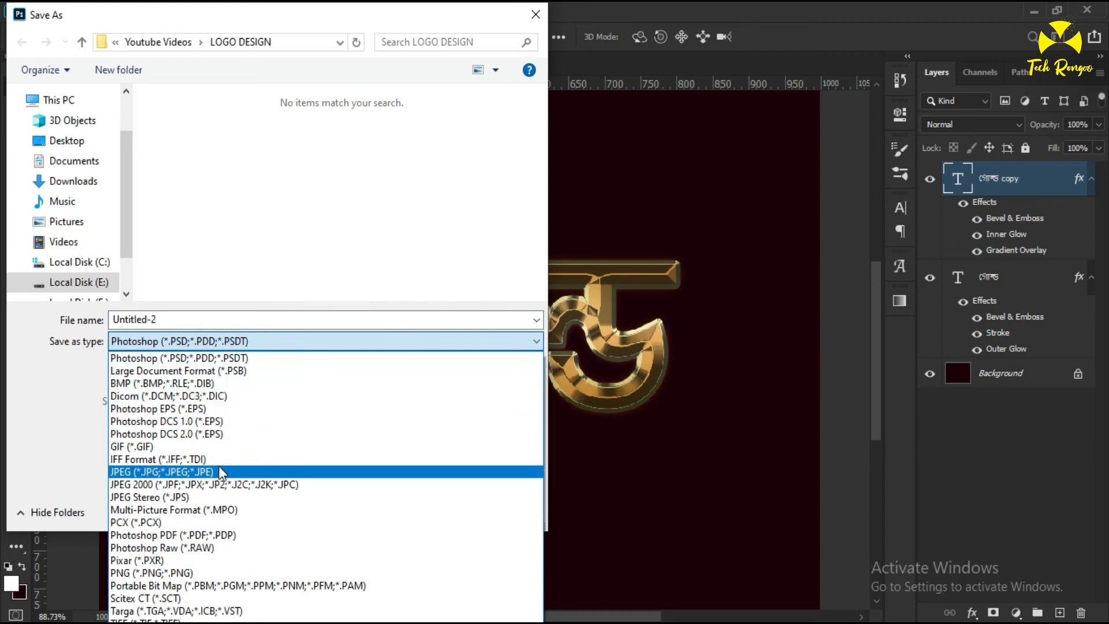
click(338, 278)
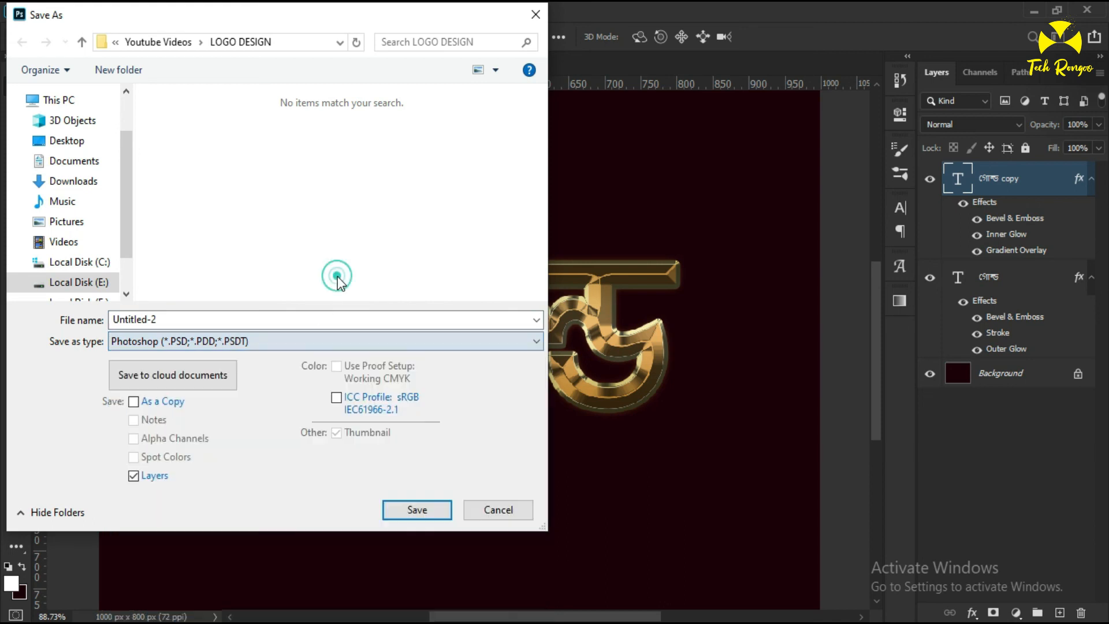
click(497, 511)
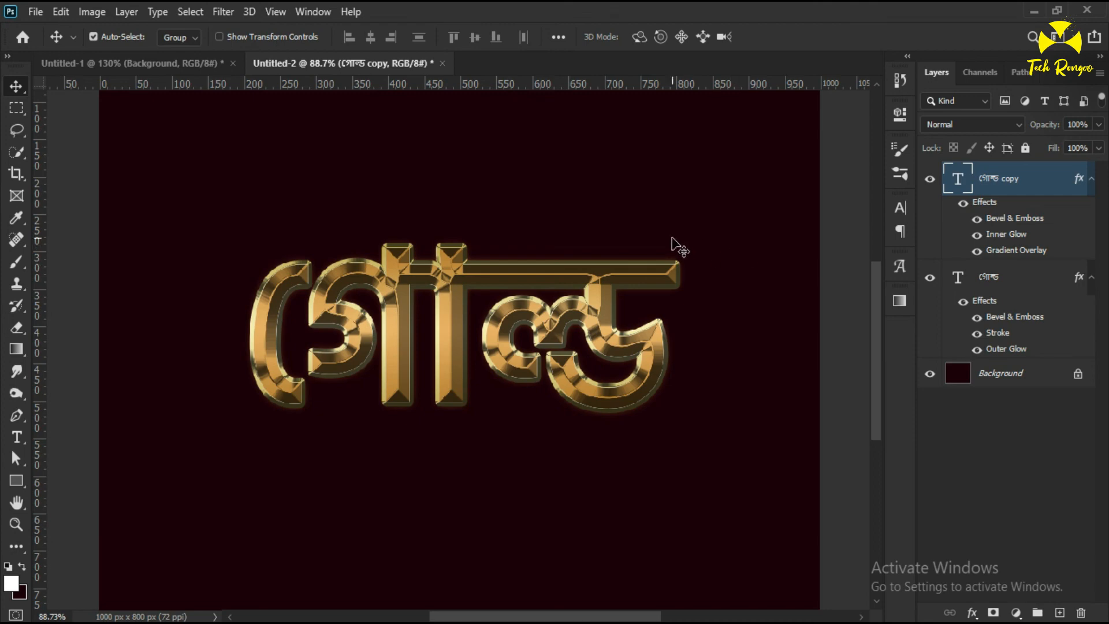